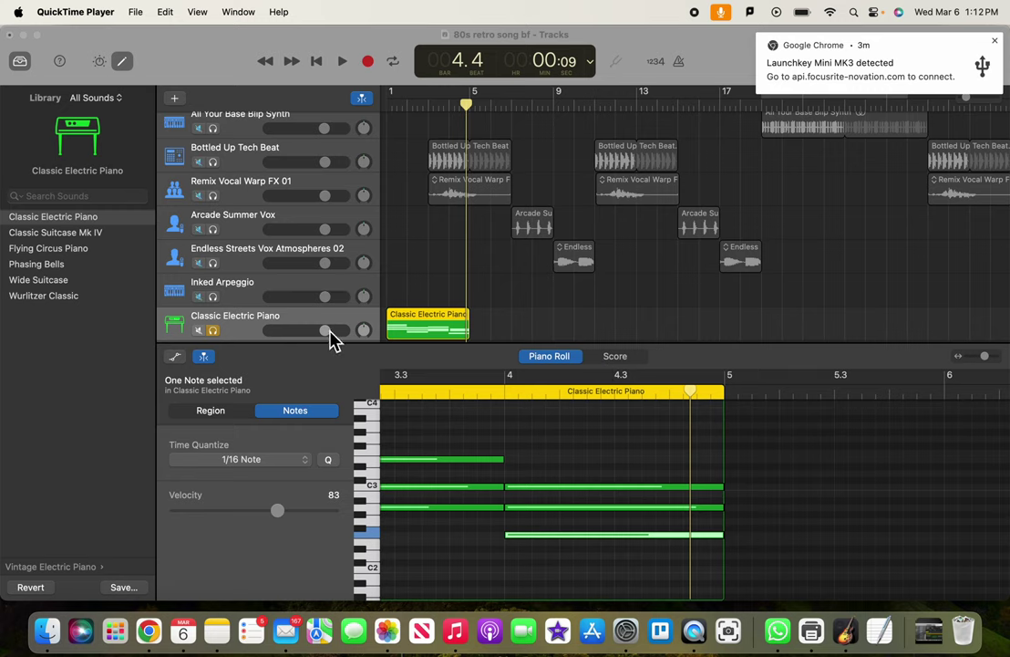
Step: Unsolo the Classic Electric Piano track, move its region to bar 3, and play from the top
left_click(123, 66)
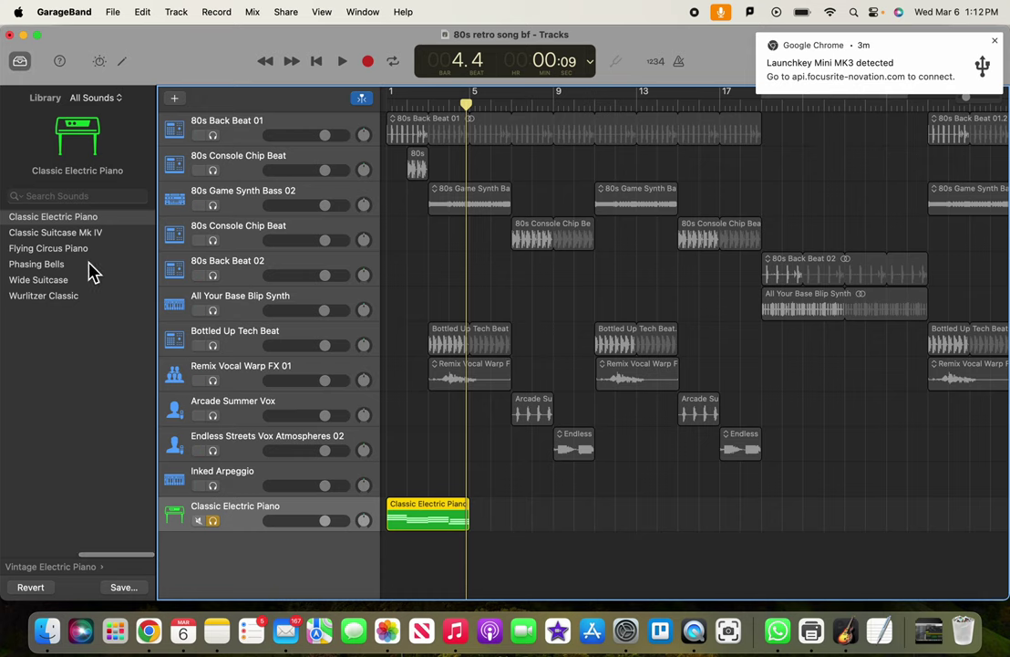
mouse_move(235, 322)
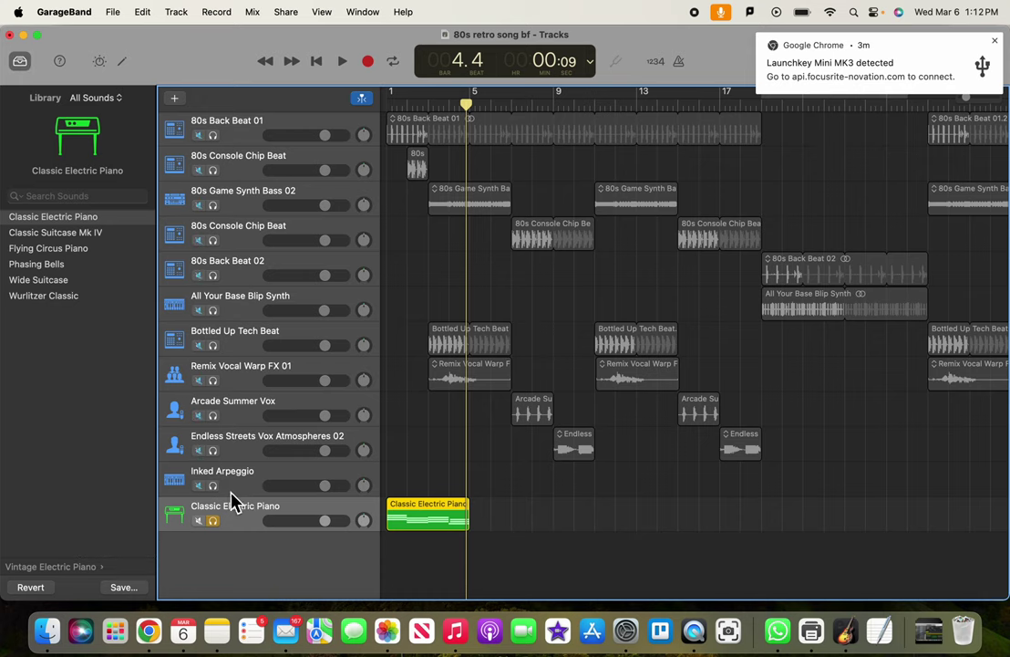
left_click(214, 521)
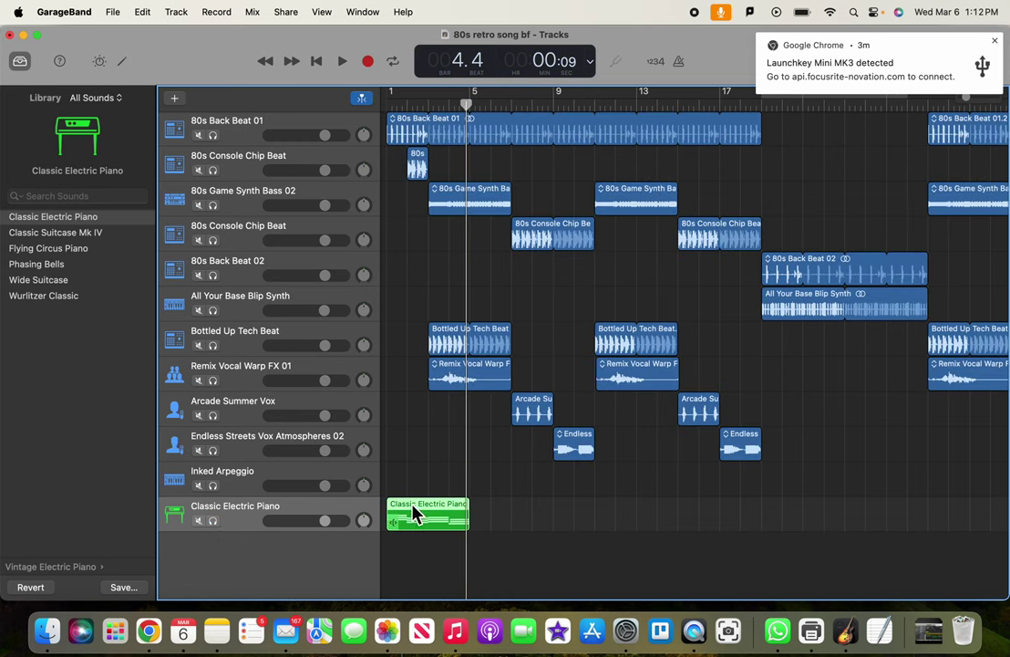
left_click_drag(412, 513, 461, 511)
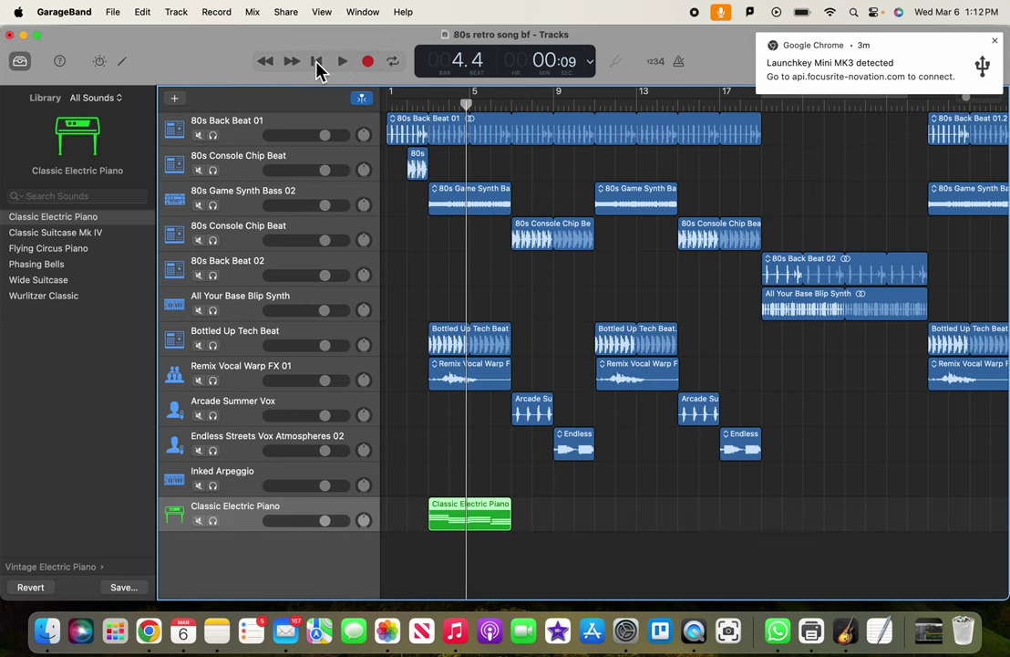
left_click(319, 67)
left_click(345, 62)
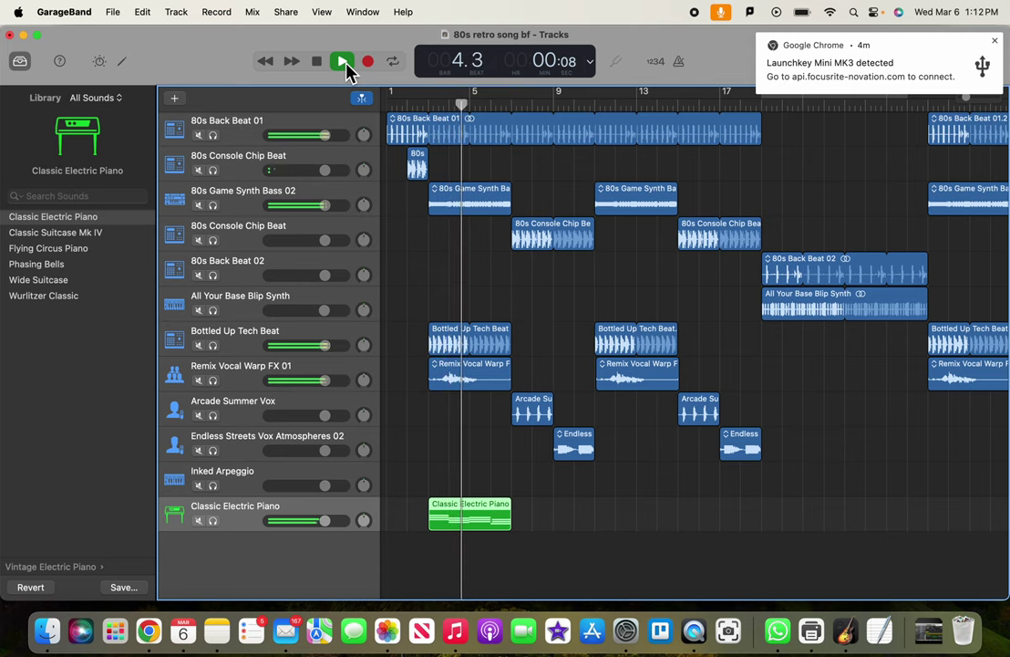
Step: Stop playback and choose Classic Chords from the Library's Synthesizer > EDM Chord sounds
left_click(344, 62)
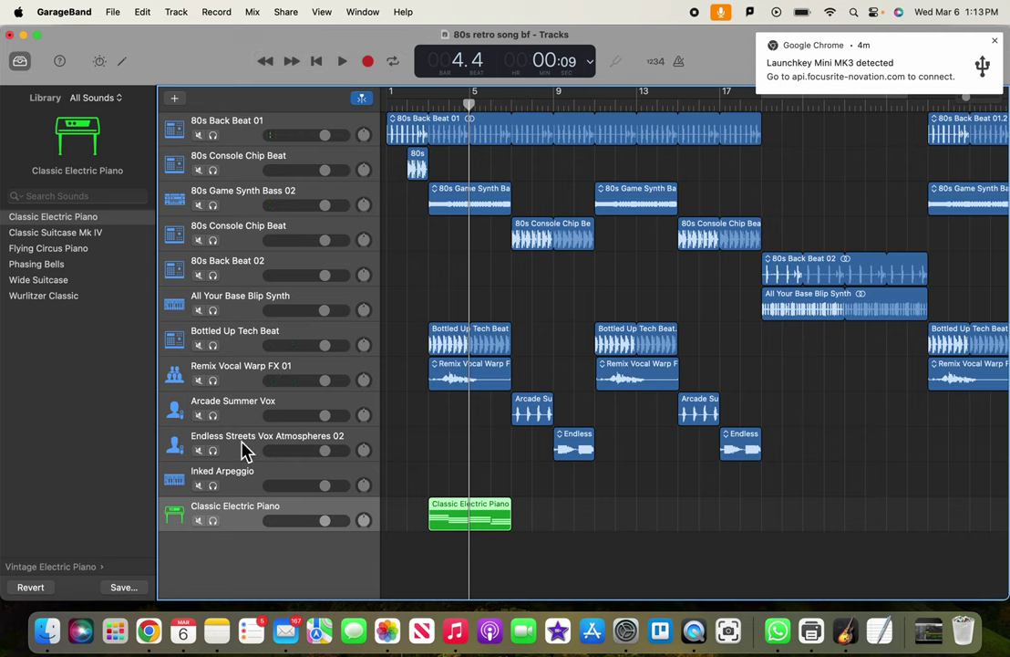
left_click(53, 568)
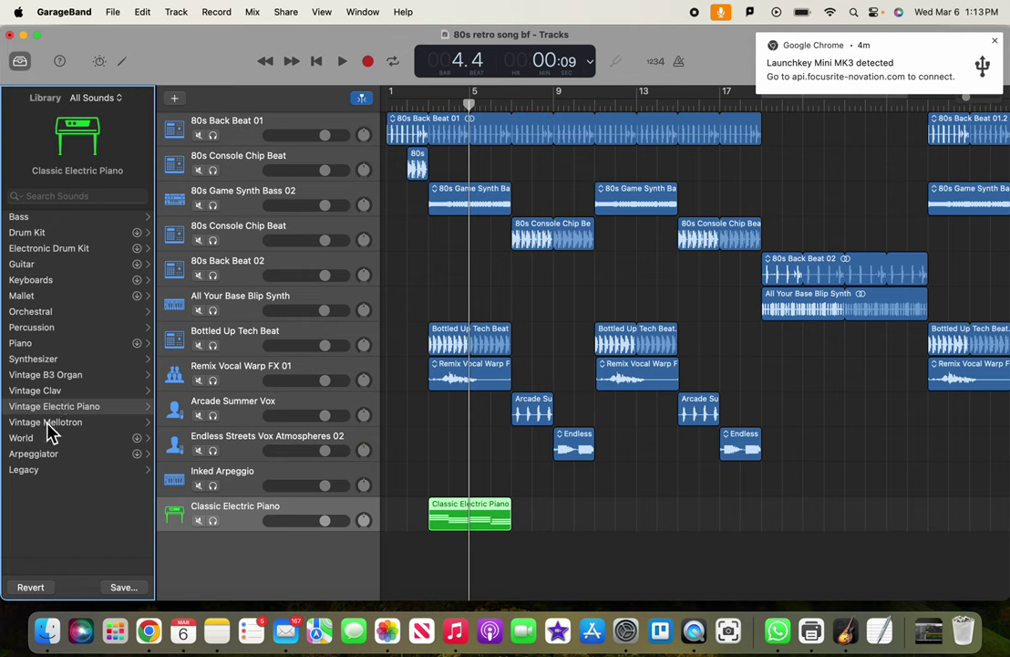
left_click(56, 360)
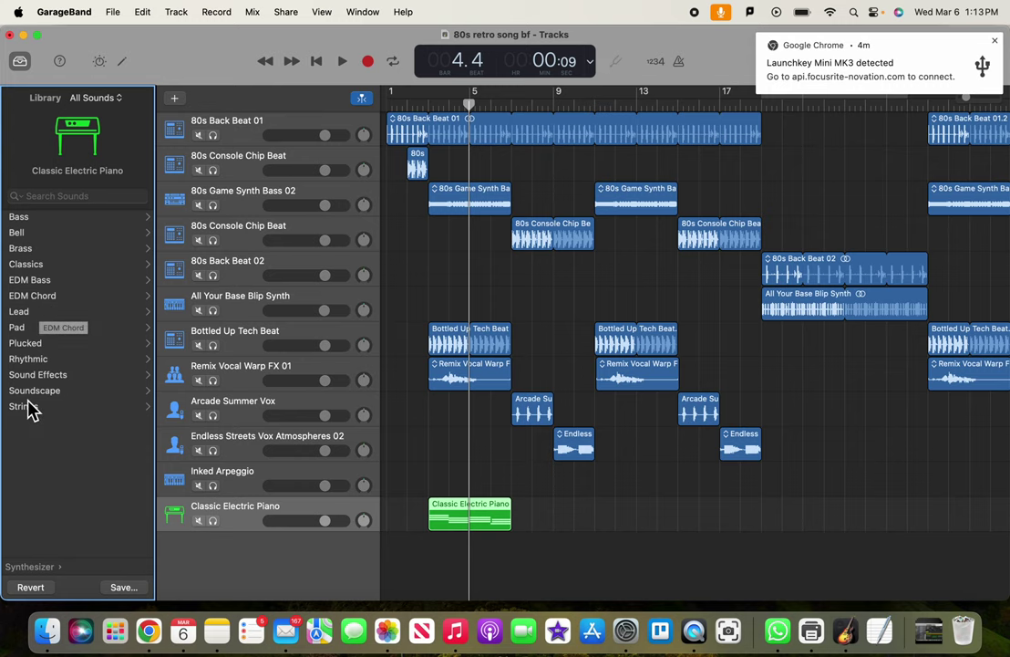
left_click(35, 569)
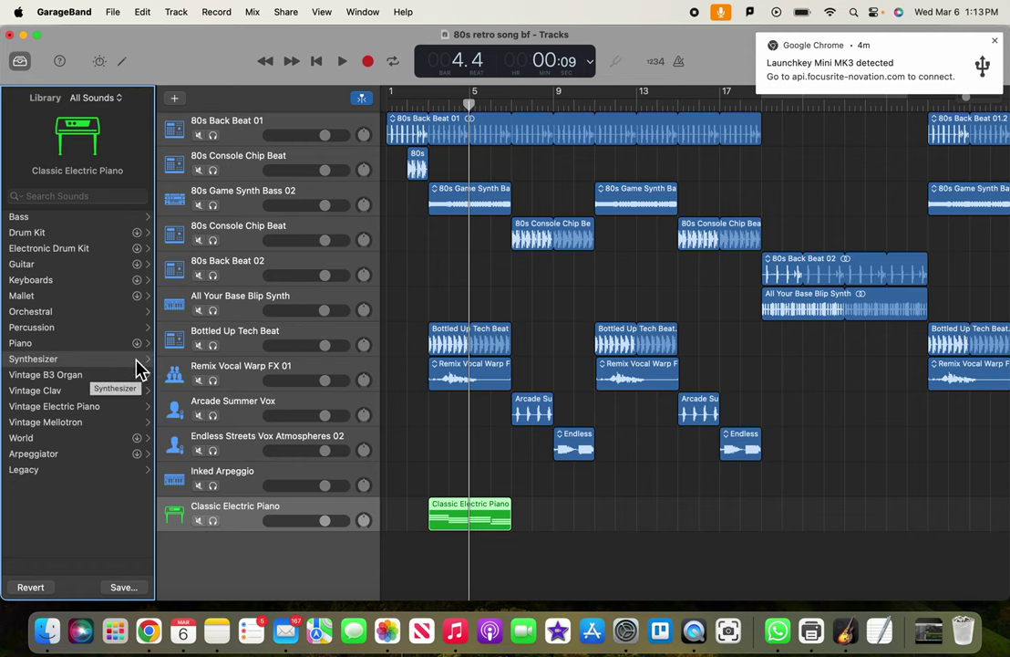
left_click(99, 361)
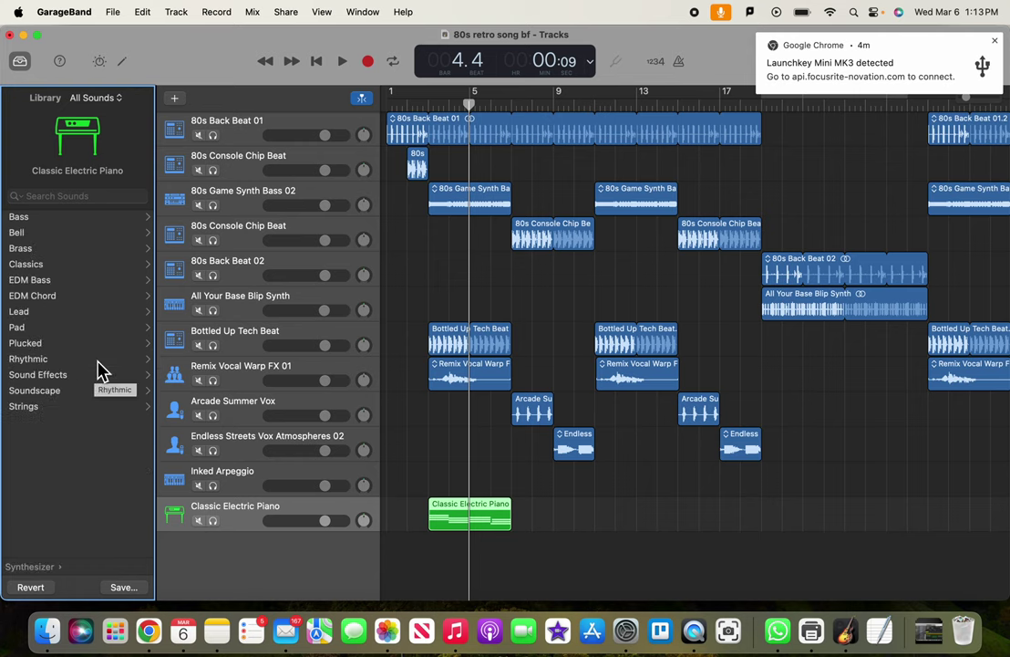
left_click(42, 299)
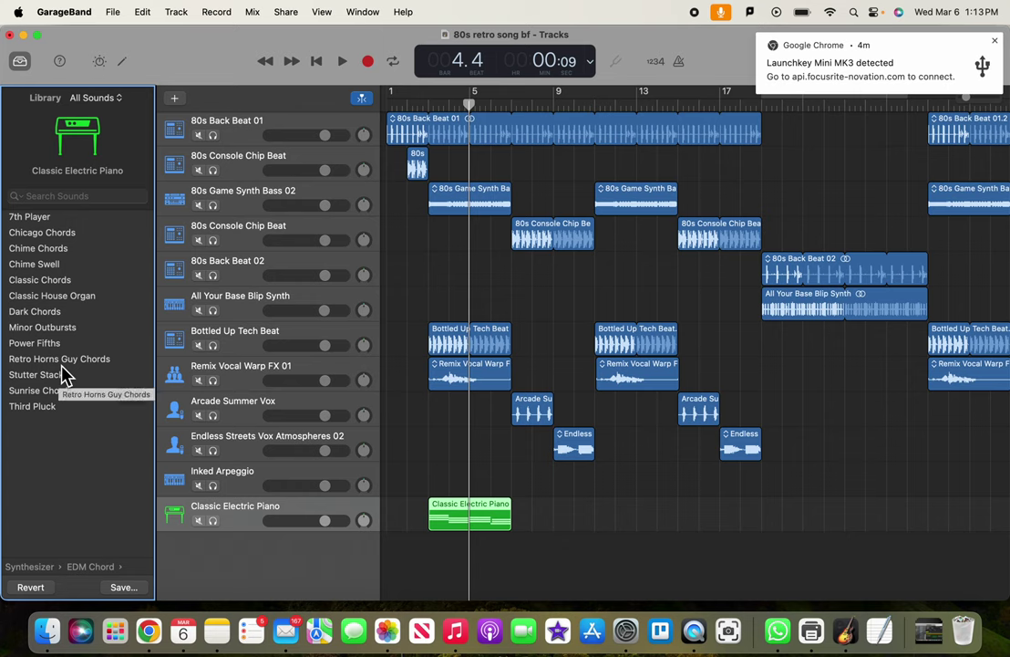
left_click(53, 279)
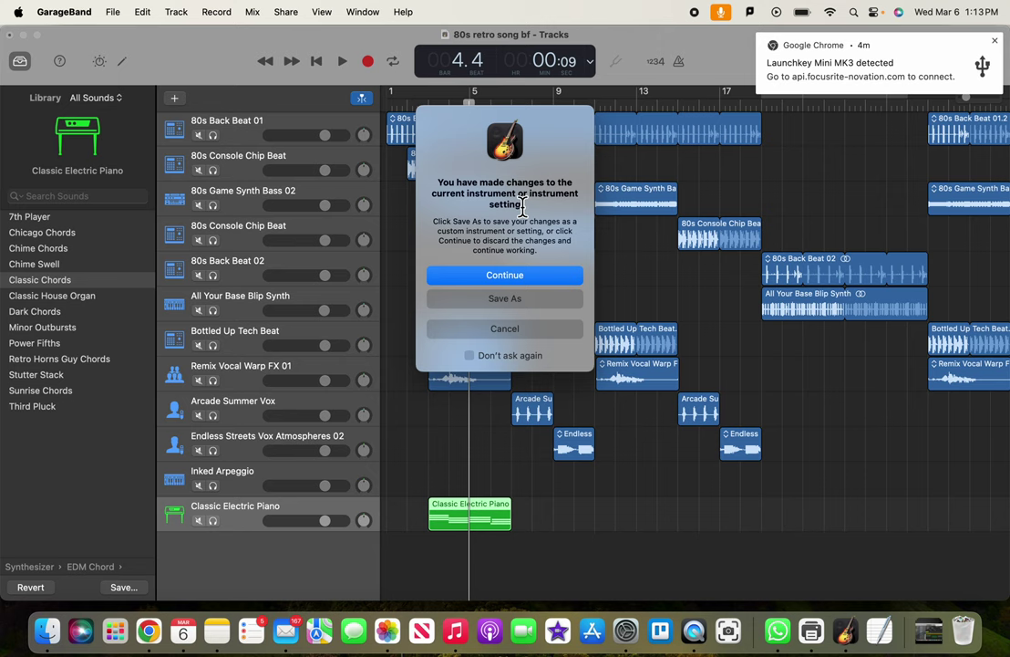
Step: Confirm discarding changes to apply Classic Chords, then audition it from bar 2
left_click(505, 279)
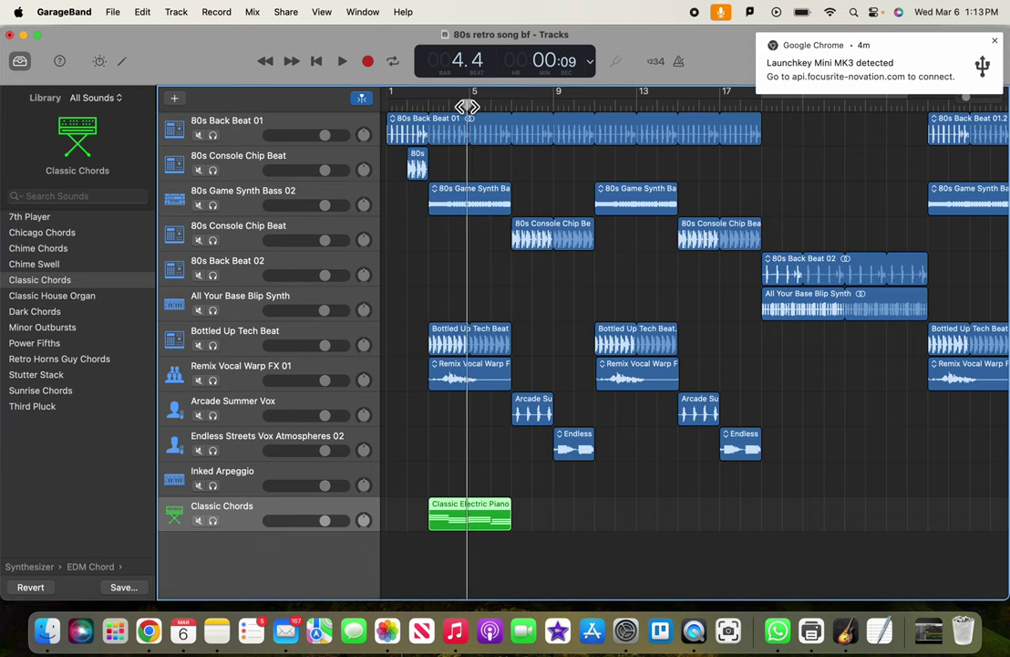
left_click_drag(468, 105, 410, 107)
key("space")
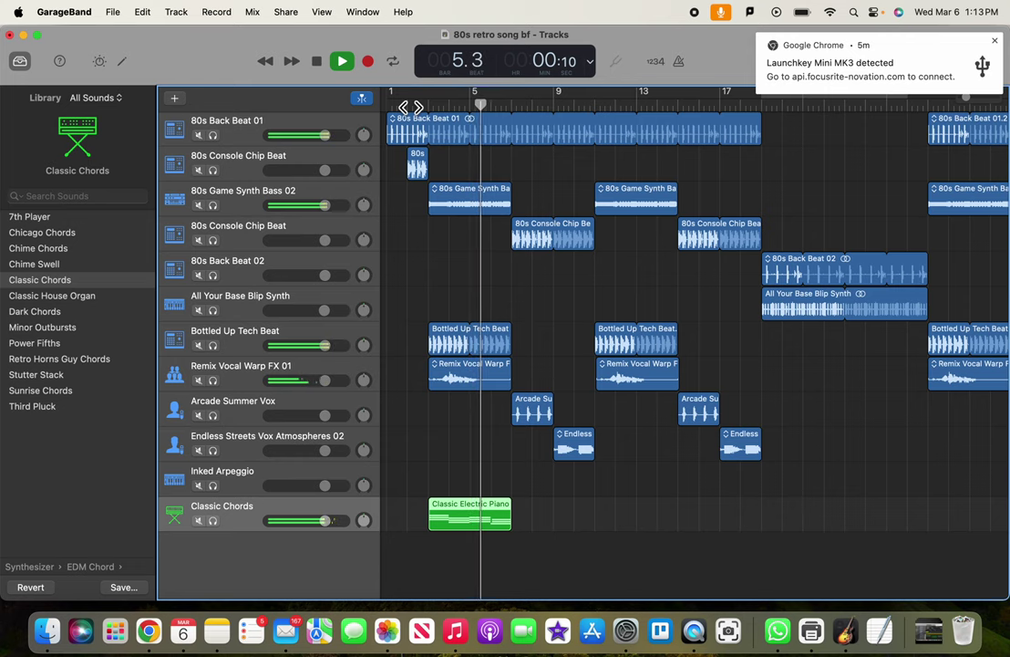
key("space")
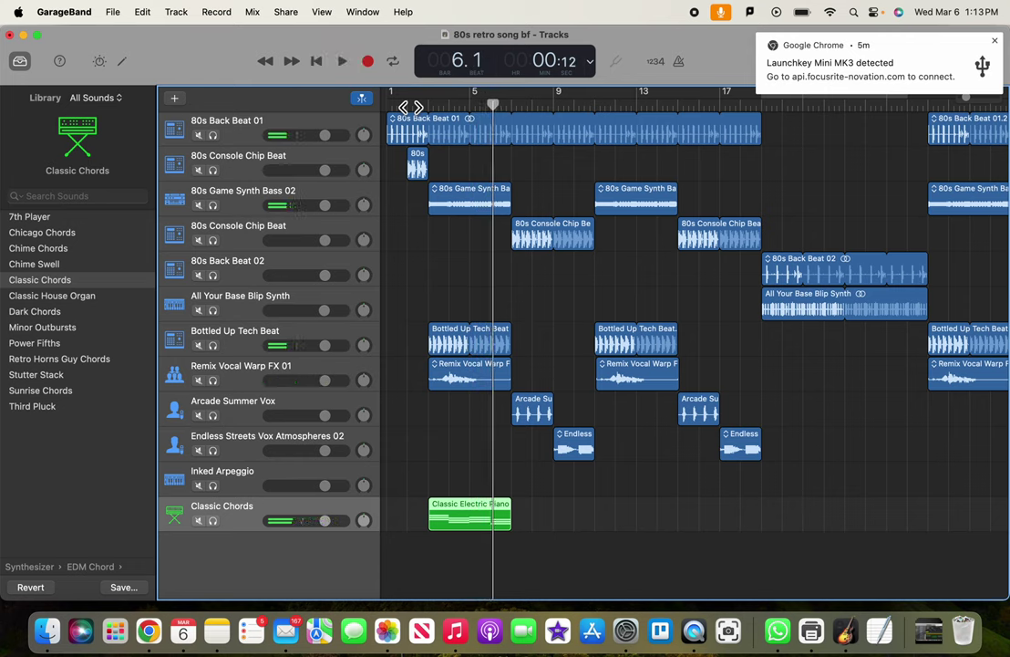
Step: Lower the Classic Chords track volume to about -11.6 dB while listening from bar 2
left_click(326, 521)
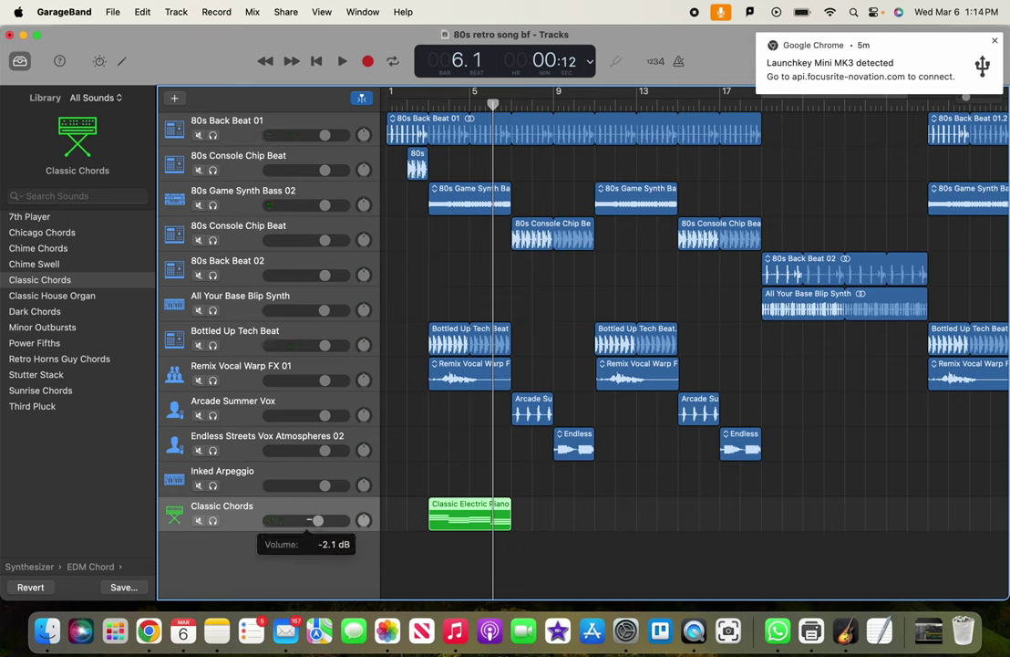
left_click_drag(301, 516, 306, 520)
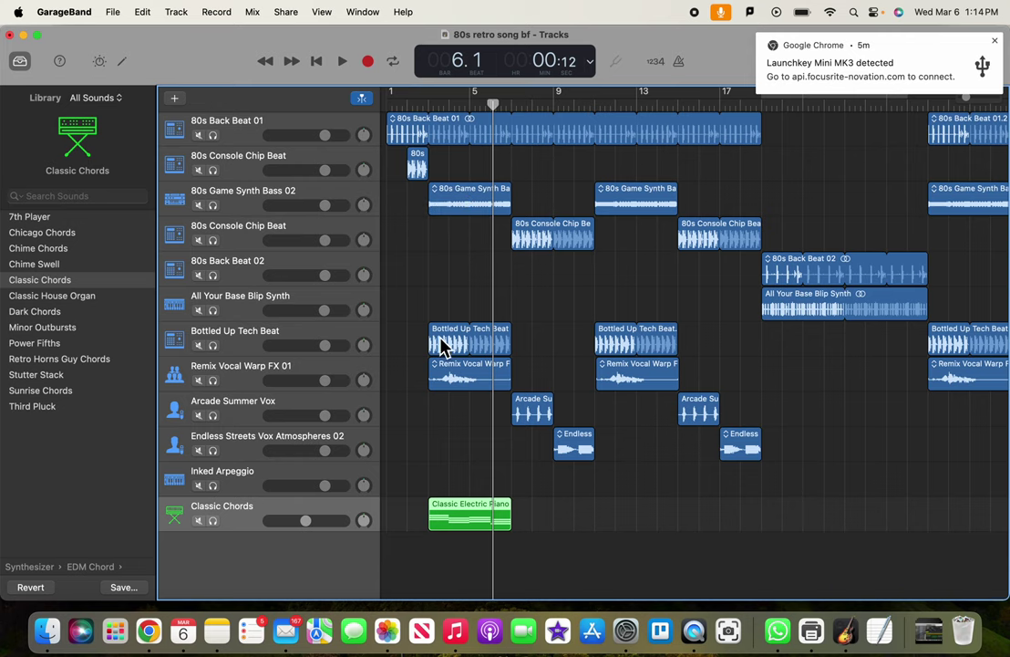
left_click(415, 105)
key("space")
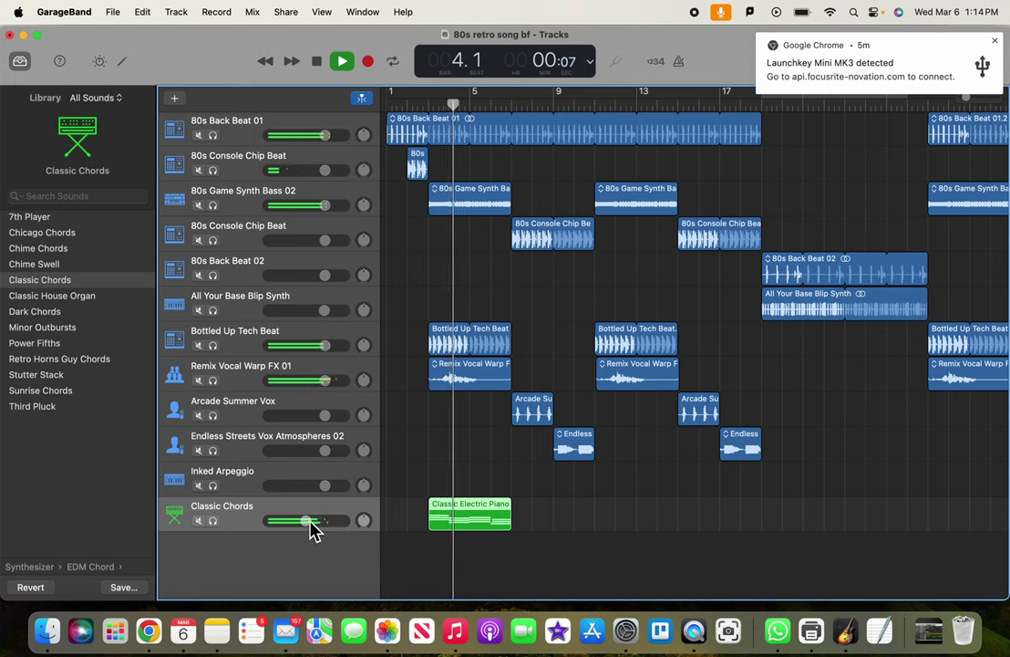
left_click_drag(308, 524, 298, 521)
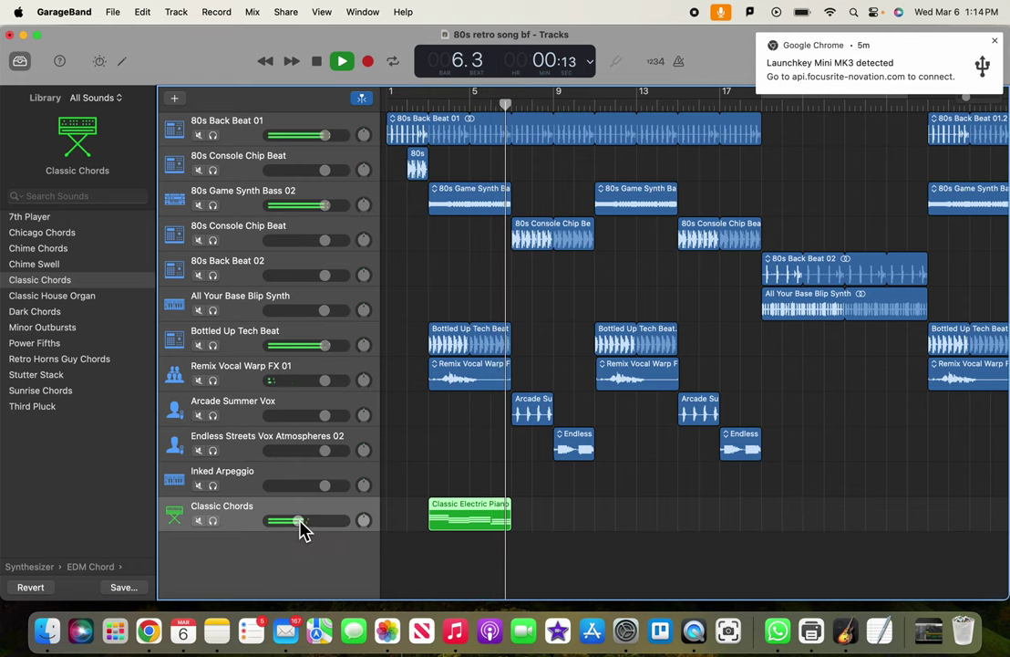
key("space")
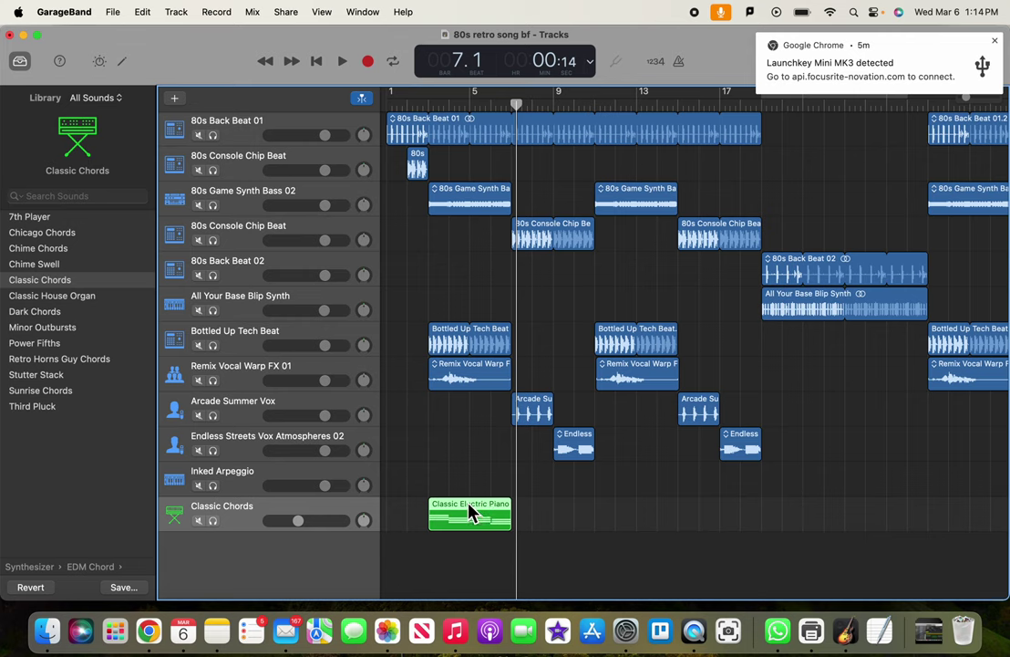
Step: Move the chord region to start at bar 7 and play it back from bar 5
mouse_move(464, 512)
left_mouse_down()
mouse_move(550, 513)
mouse_move(551, 497)
left_mouse_up()
left_click(473, 105)
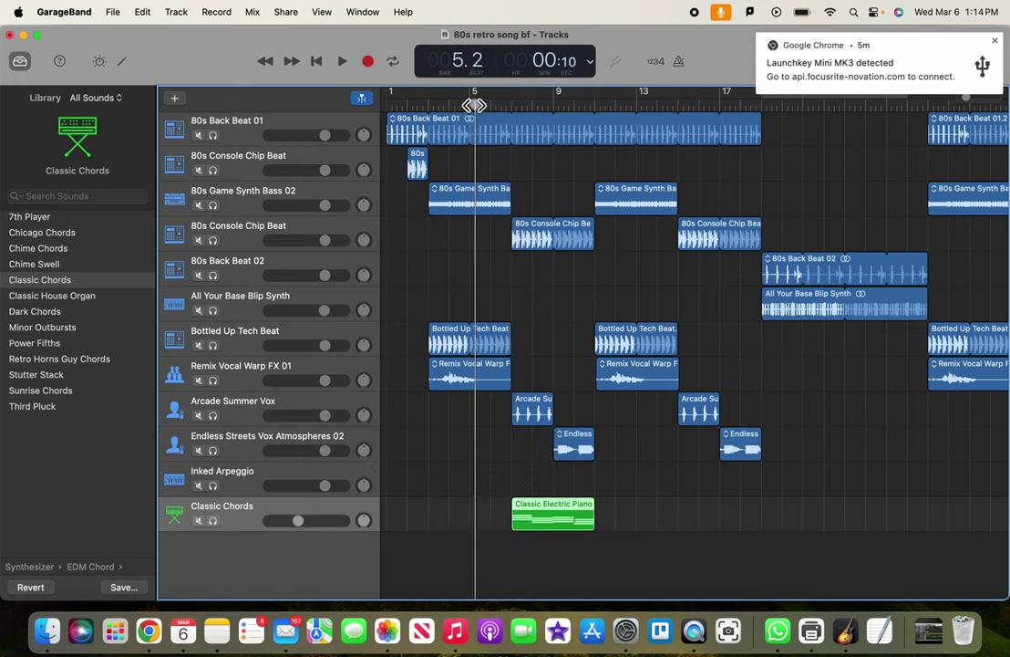
key("space")
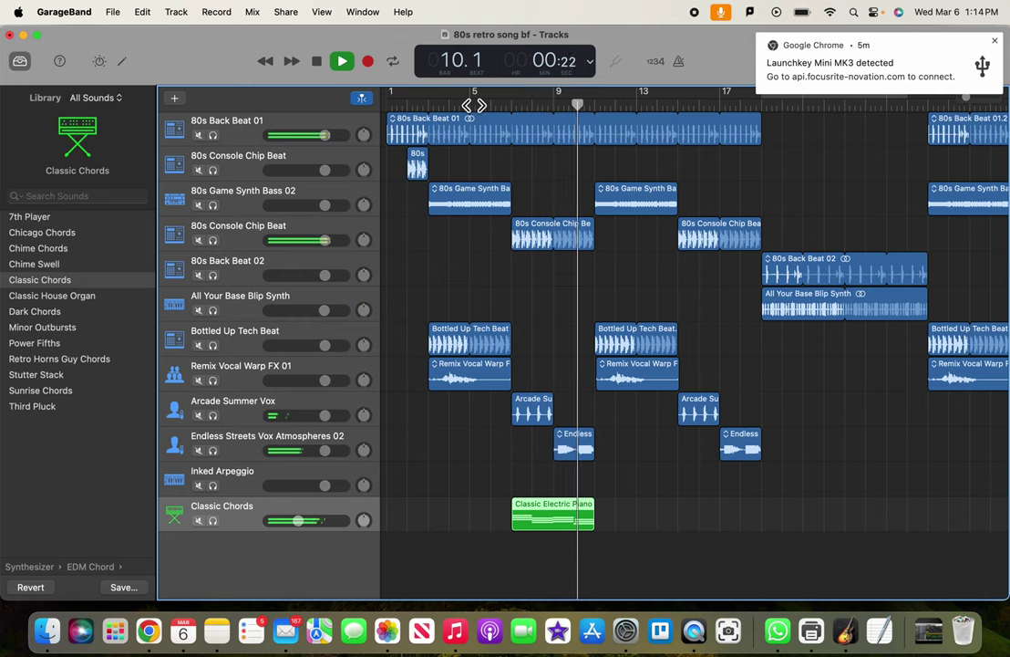
key("space")
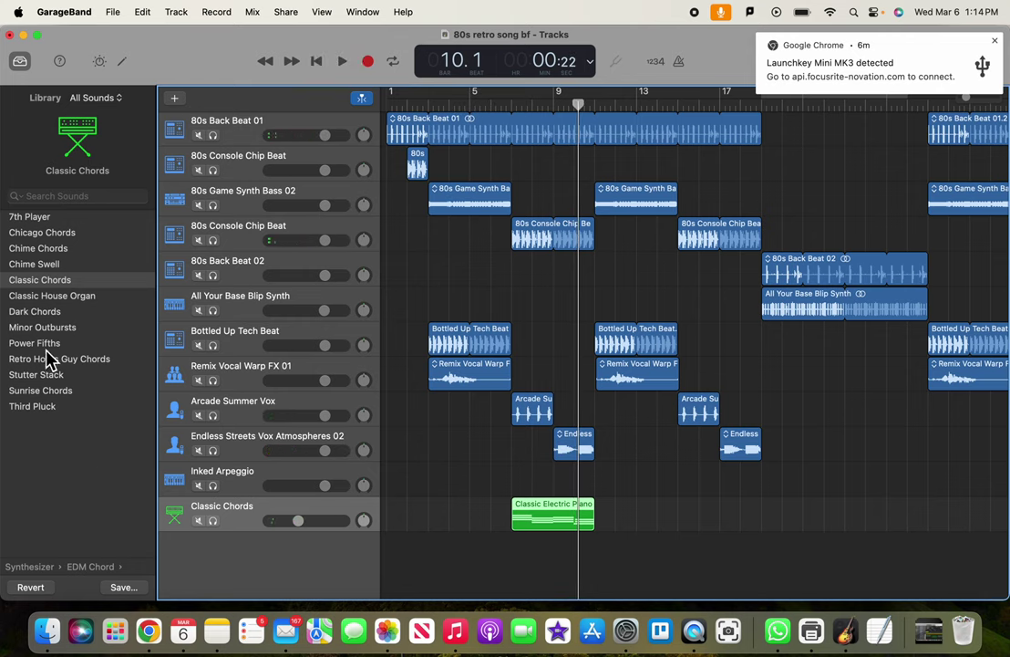
Step: Switch the track sound to Dark Chords and audition it soloed from bar 7
left_click(61, 313)
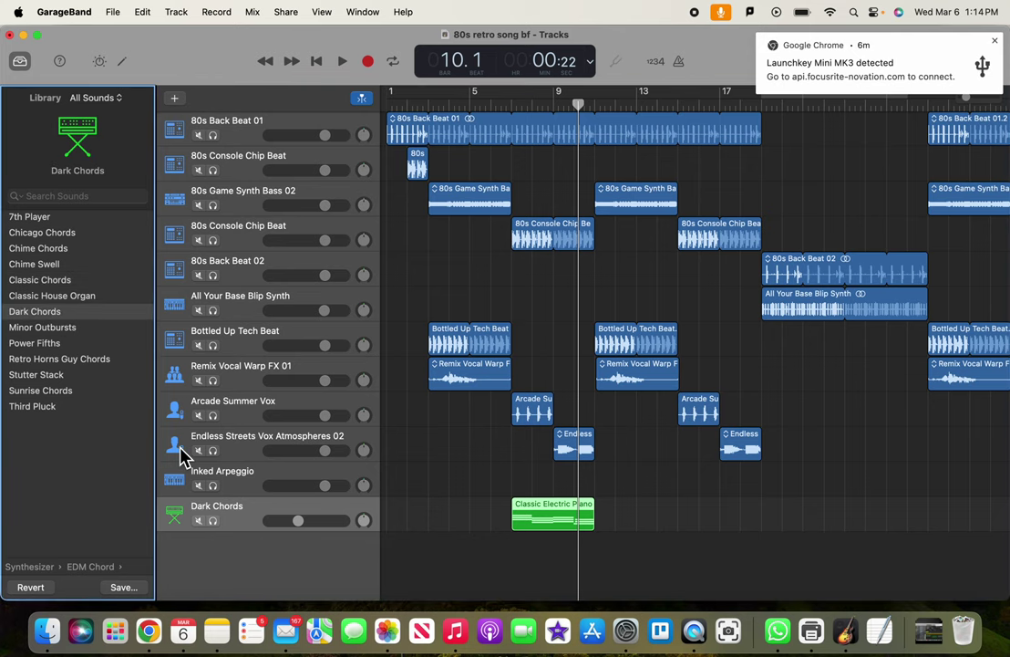
left_click(213, 521)
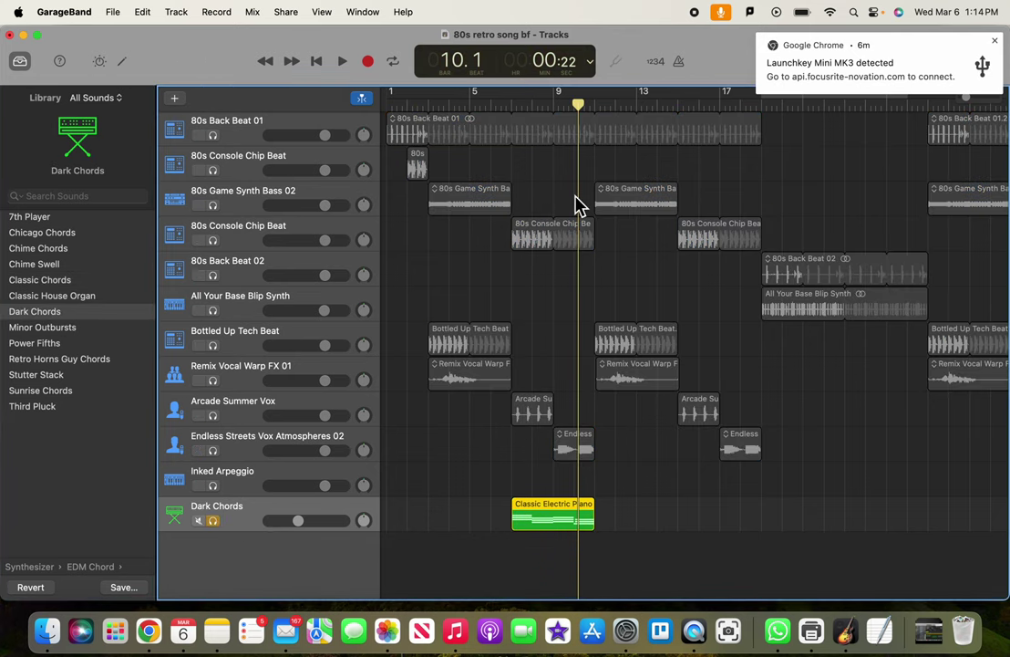
left_click(516, 103)
key("space")
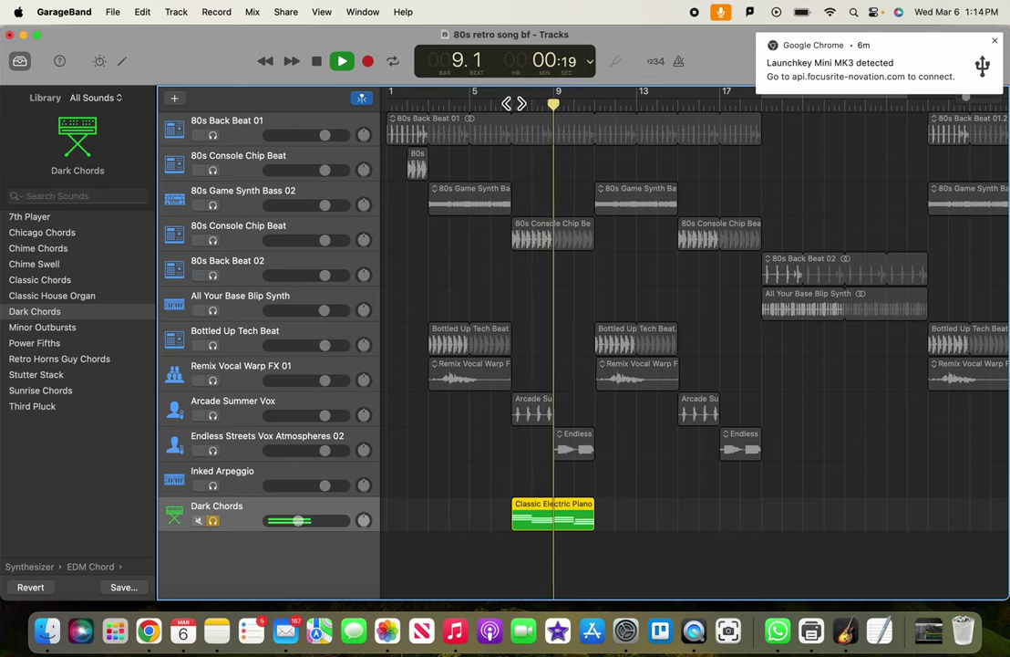
key("space")
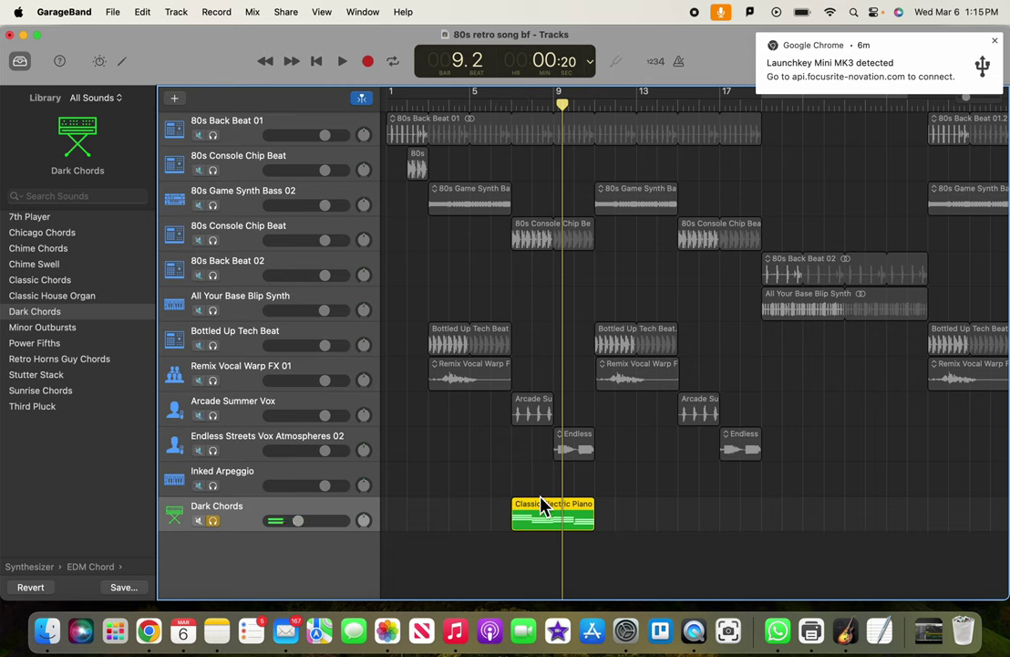
Step: Unsolo Dark Chords and play the full arrangement from bar 6
left_click(213, 521)
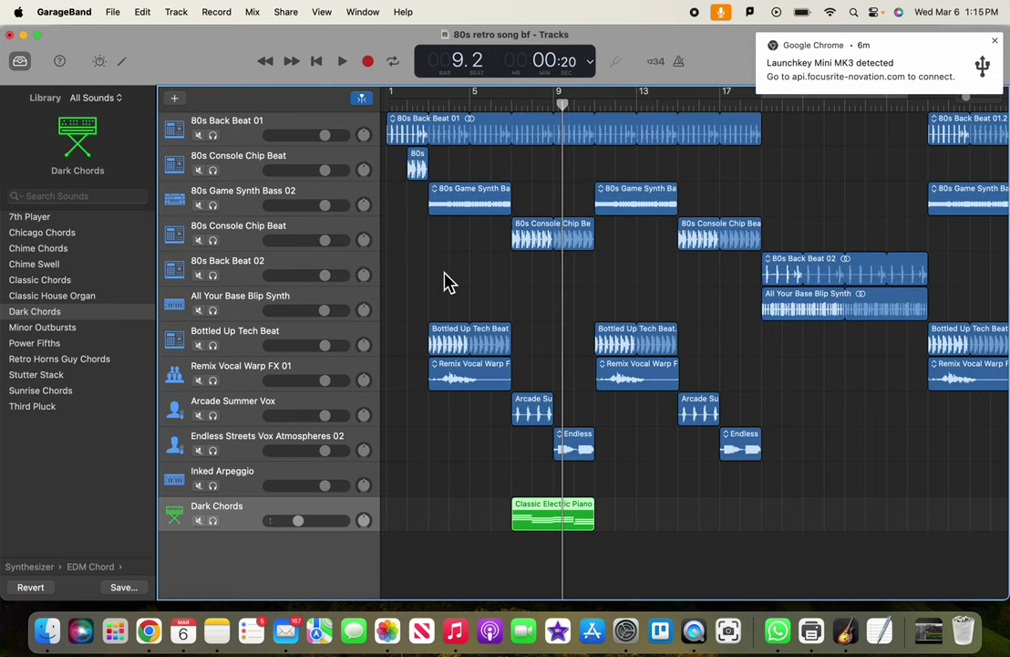
left_click(508, 139)
left_click(501, 107)
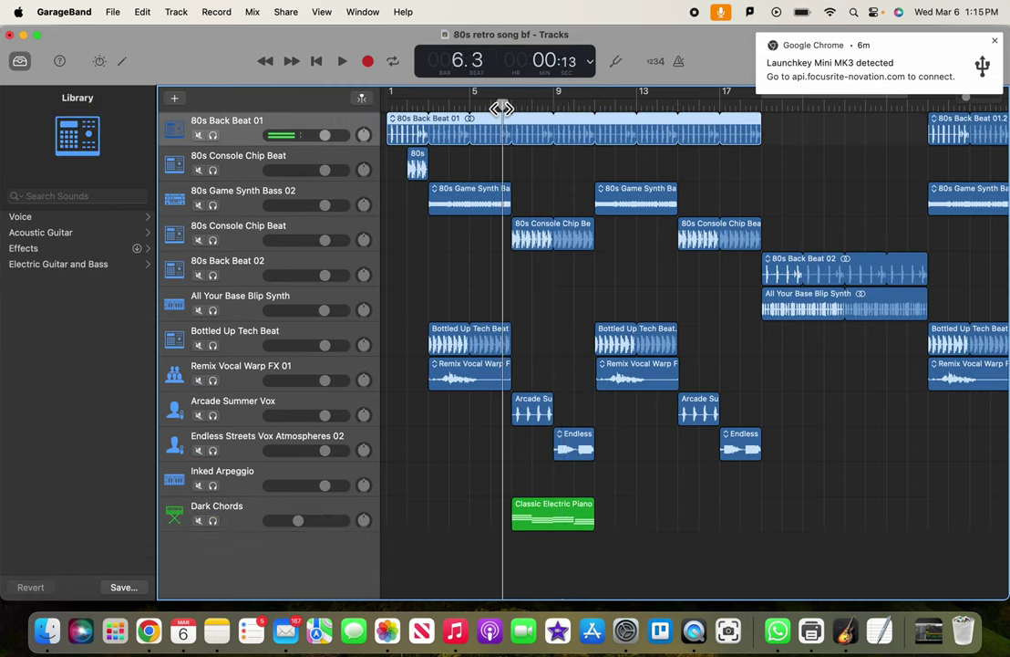
key("space")
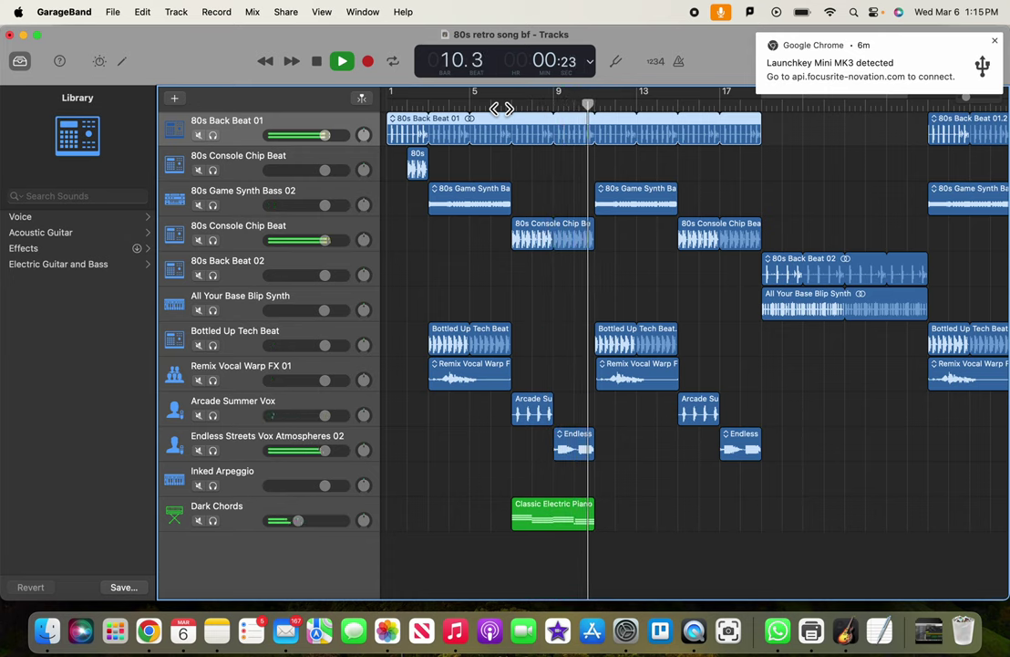
key("space")
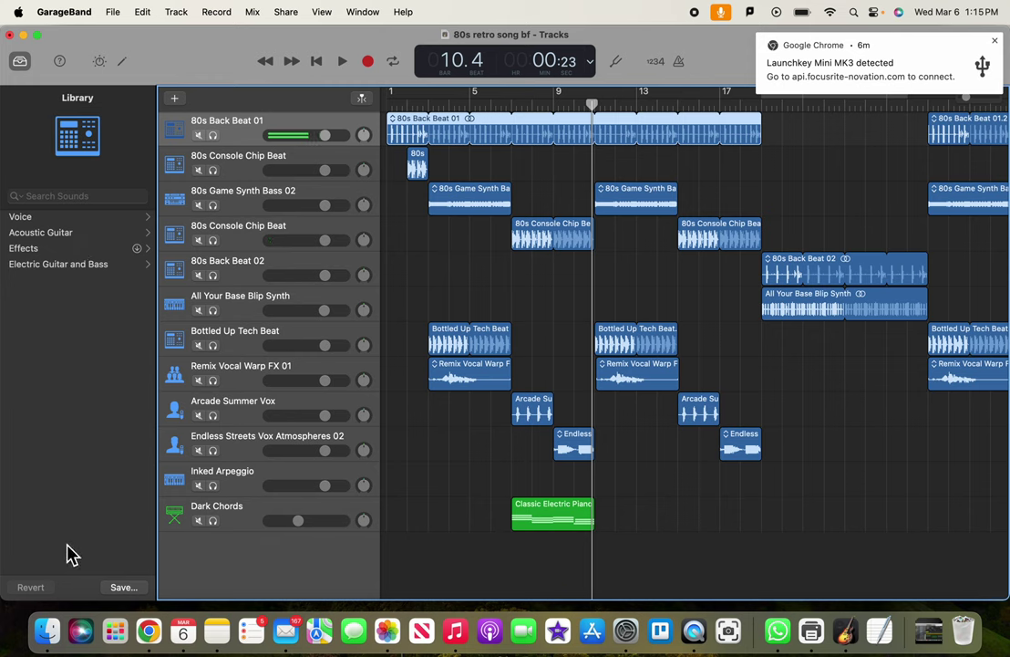
Step: Paste copies of the chord region onto the Dark Chords track around bars 15 and 31
left_click(239, 517)
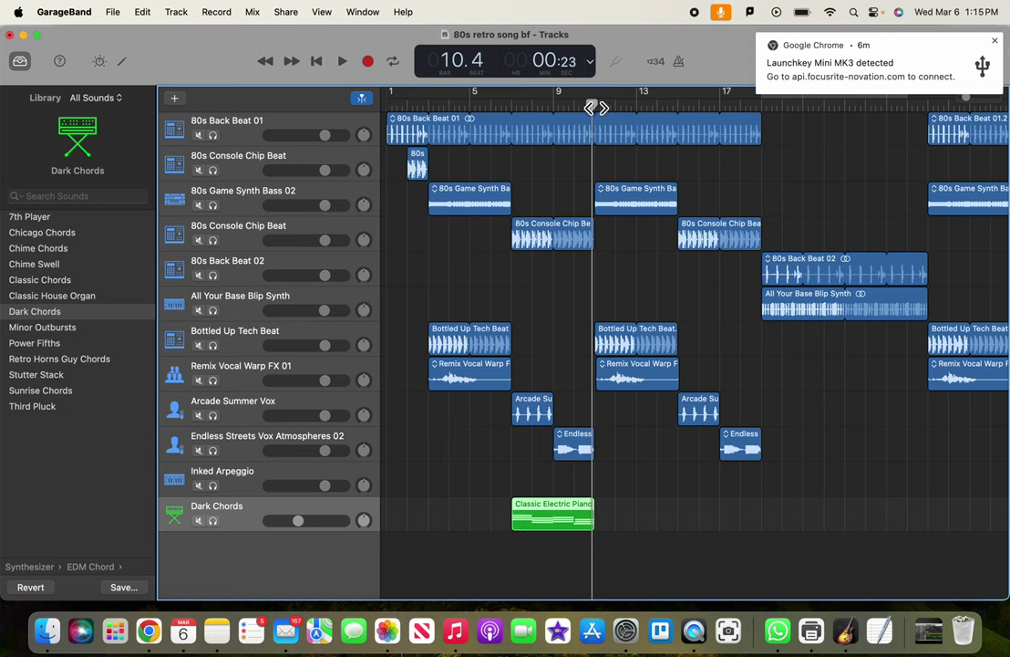
left_click_drag(598, 107, 681, 110)
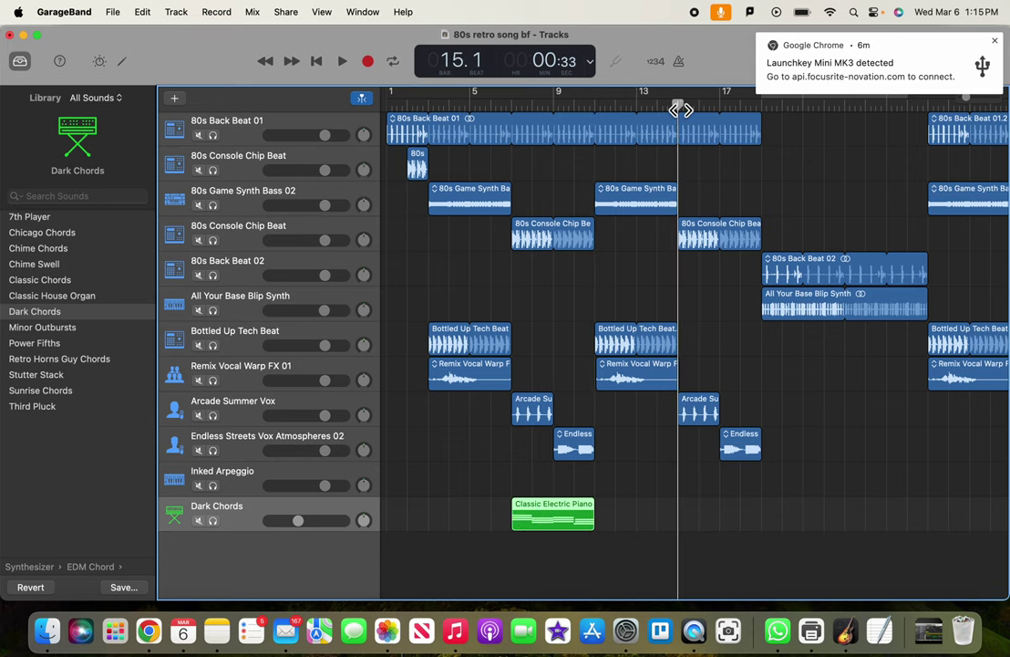
key("cmd+v")
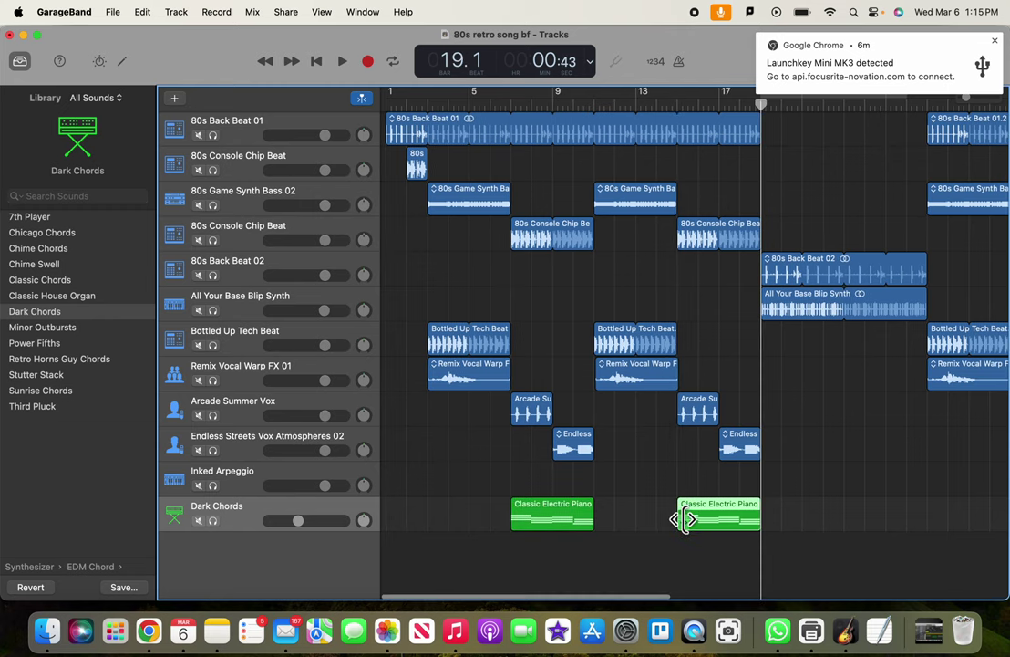
scroll(787, 504, "right", 3)
scroll(789, 508, "right", 3)
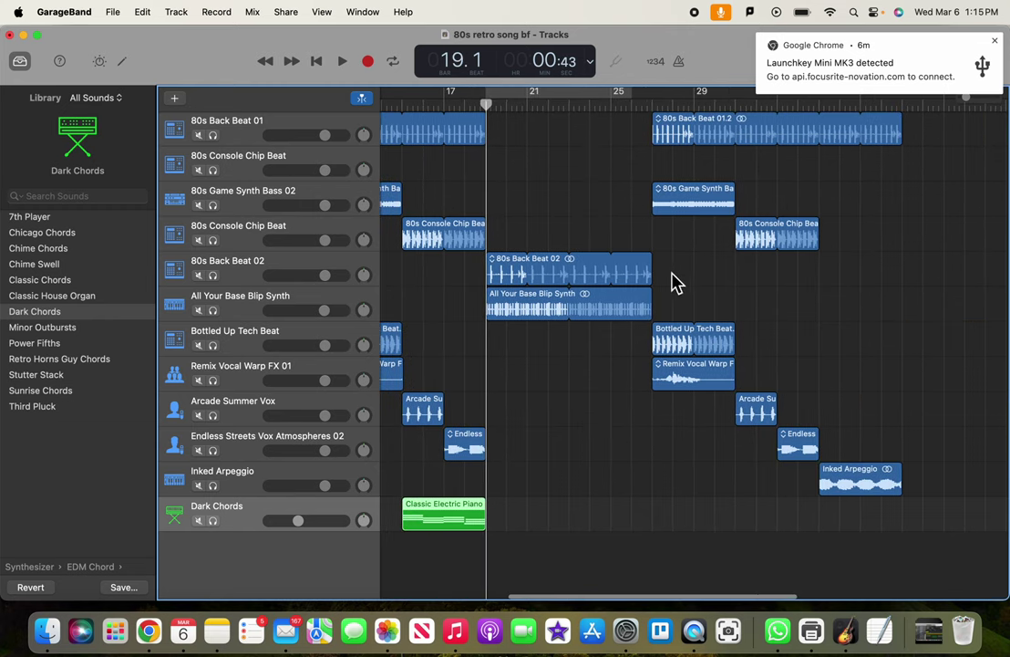
left_click(651, 103)
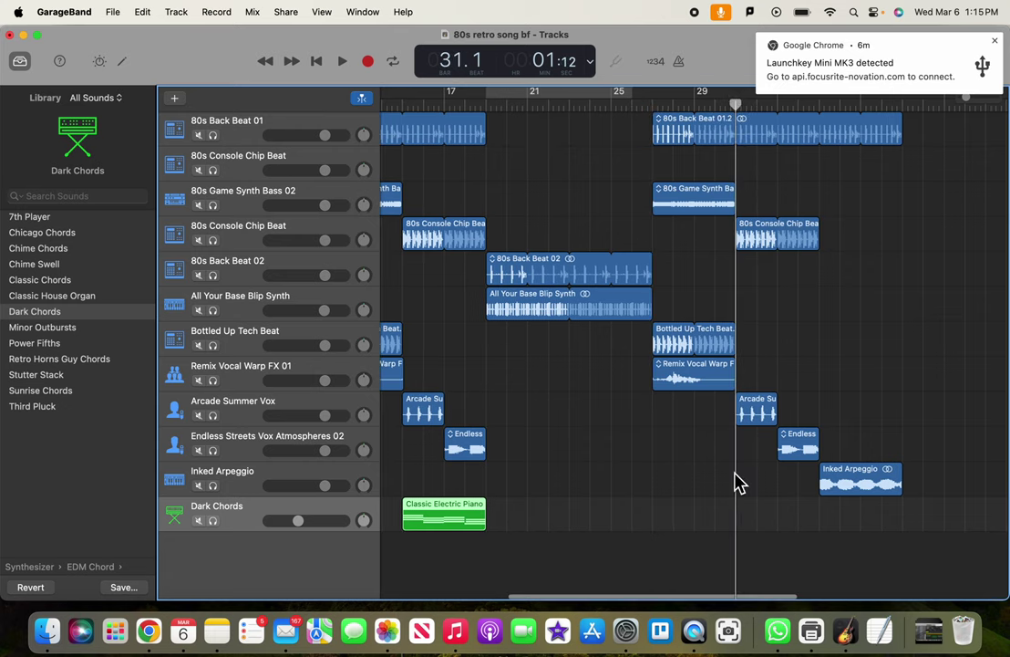
key("super+v")
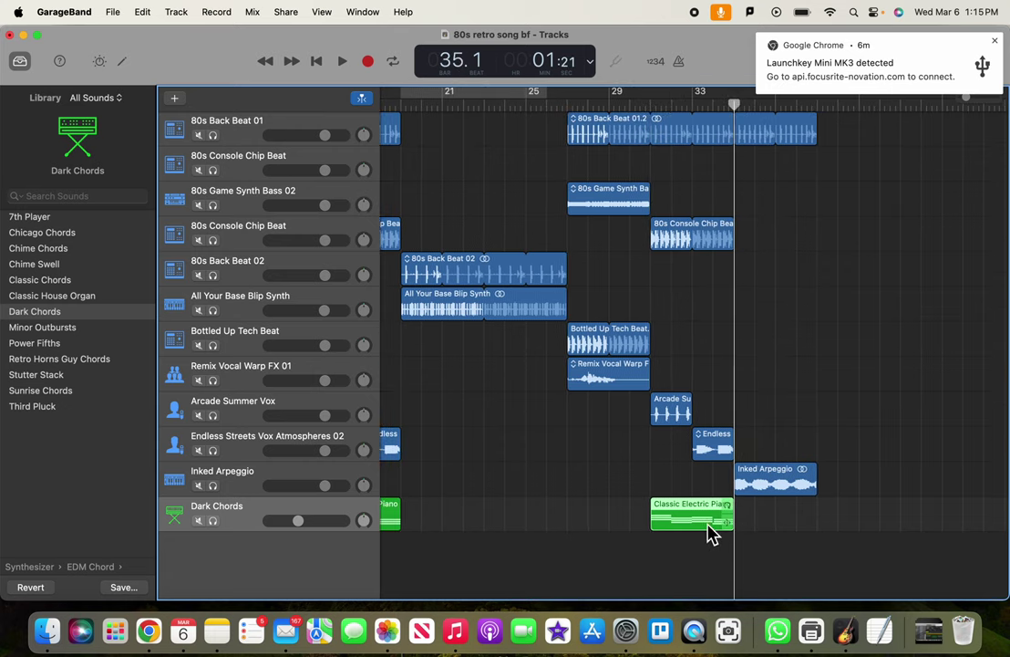
scroll(702, 499, "left", 5)
scroll(702, 498, "left", 5)
scroll(702, 499, "left", 3)
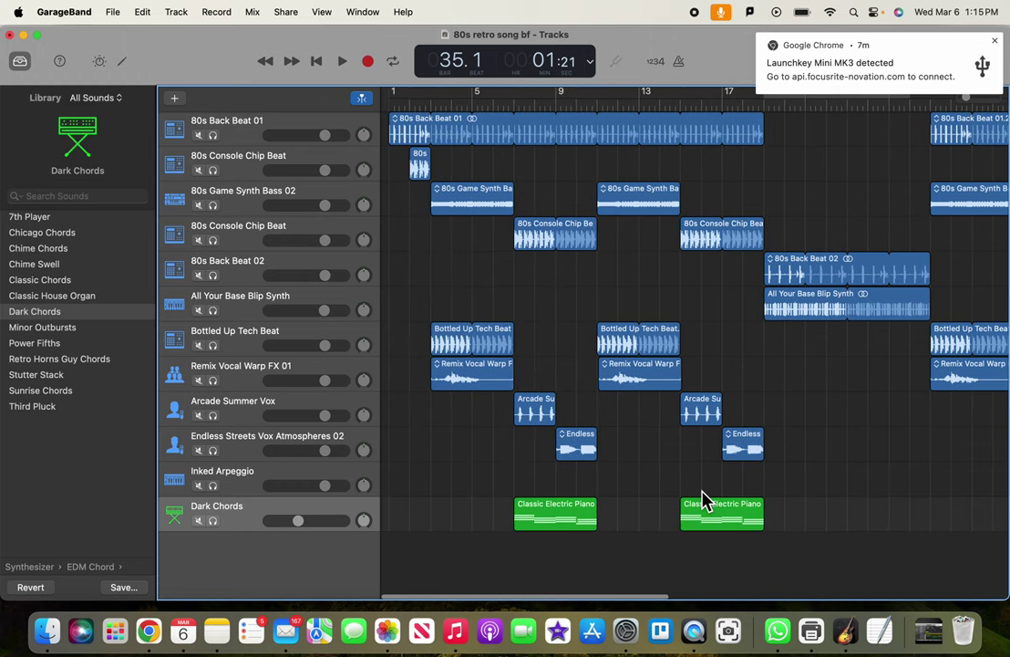
scroll(638, 506, "left", 2)
left_click(545, 514)
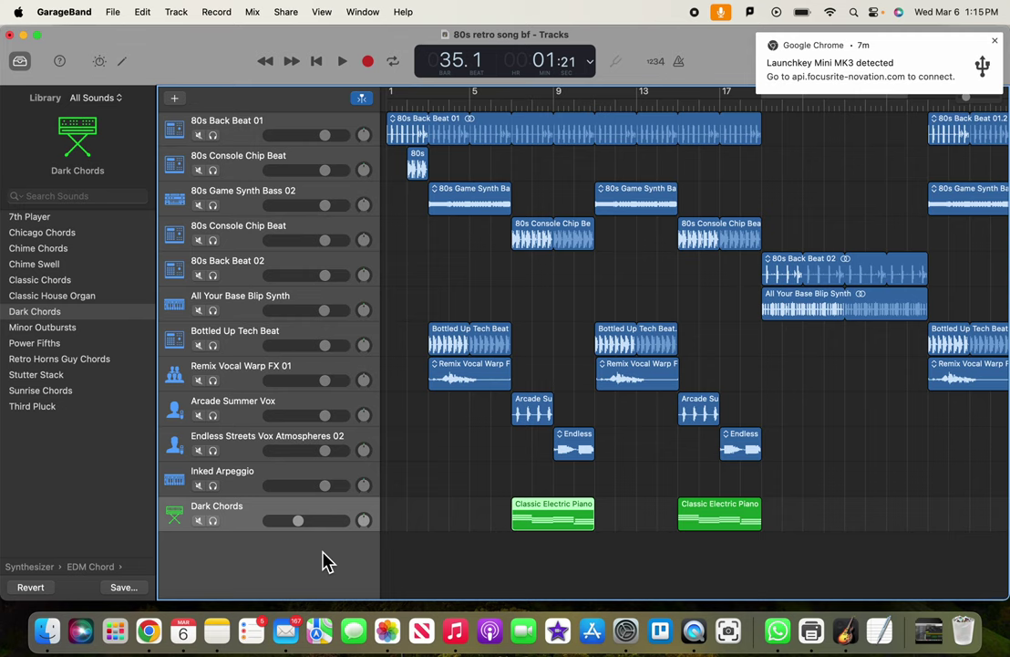
Step: Add a new software instrument track and paste the chord region onto it
left_click(175, 99)
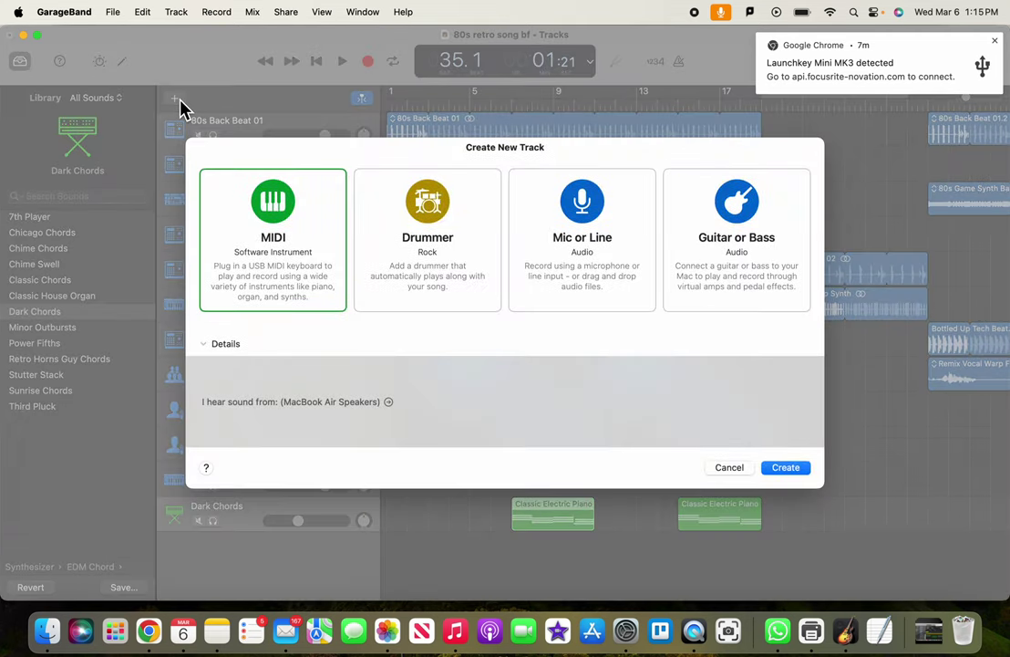
left_click(784, 467)
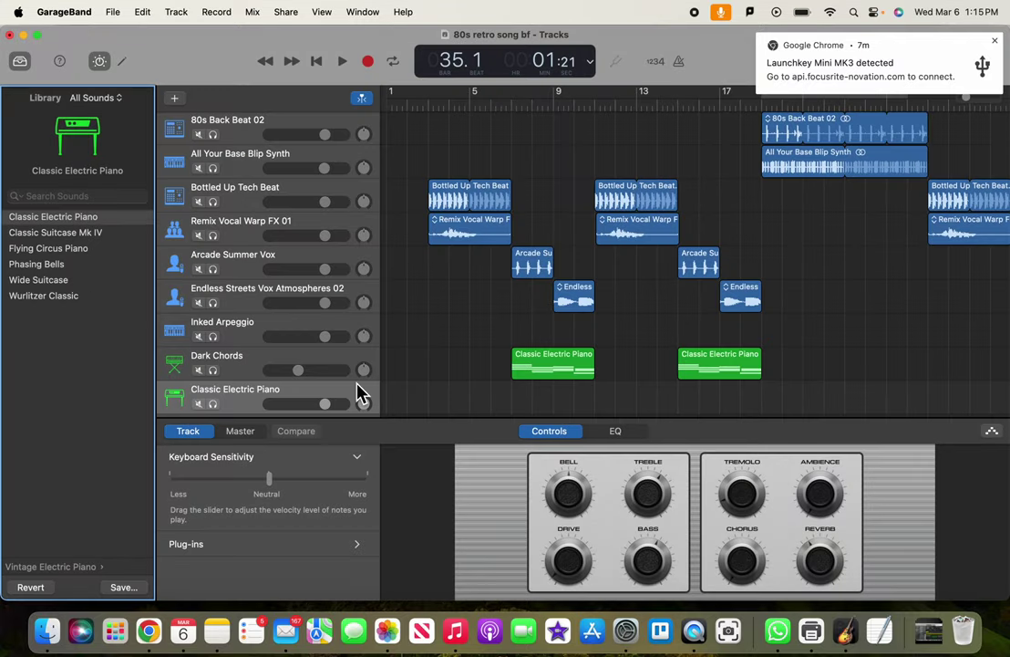
left_click(544, 362)
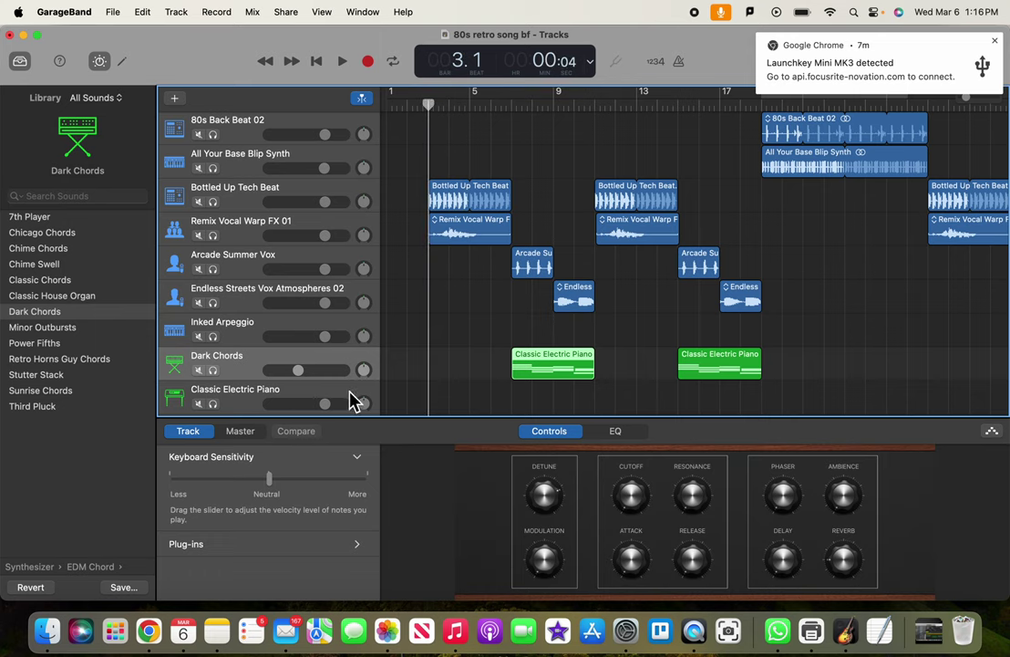
left_click(351, 397)
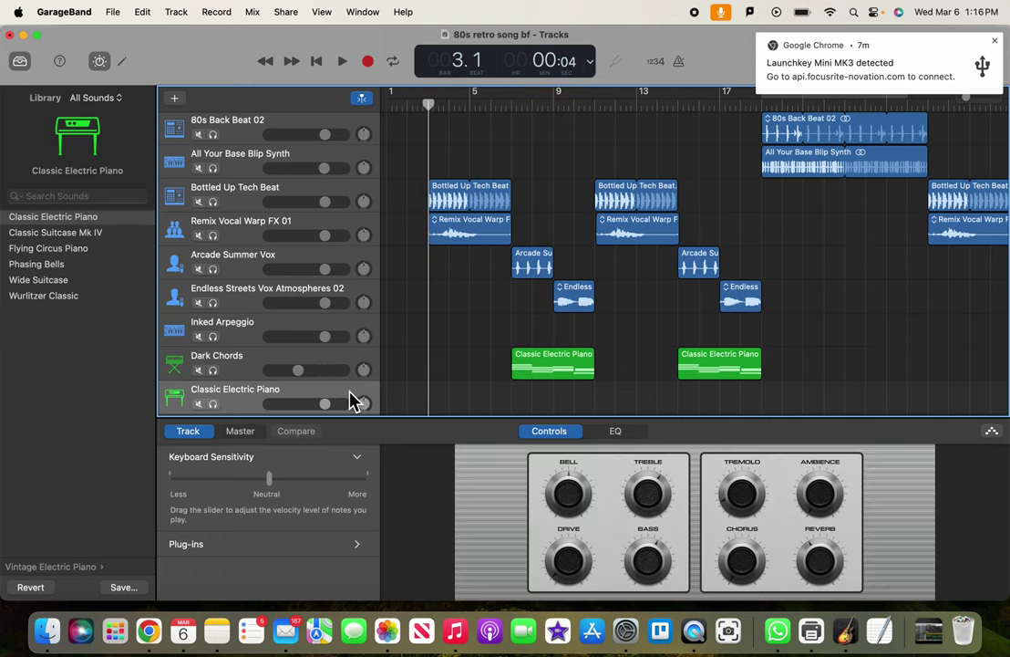
key("super+v")
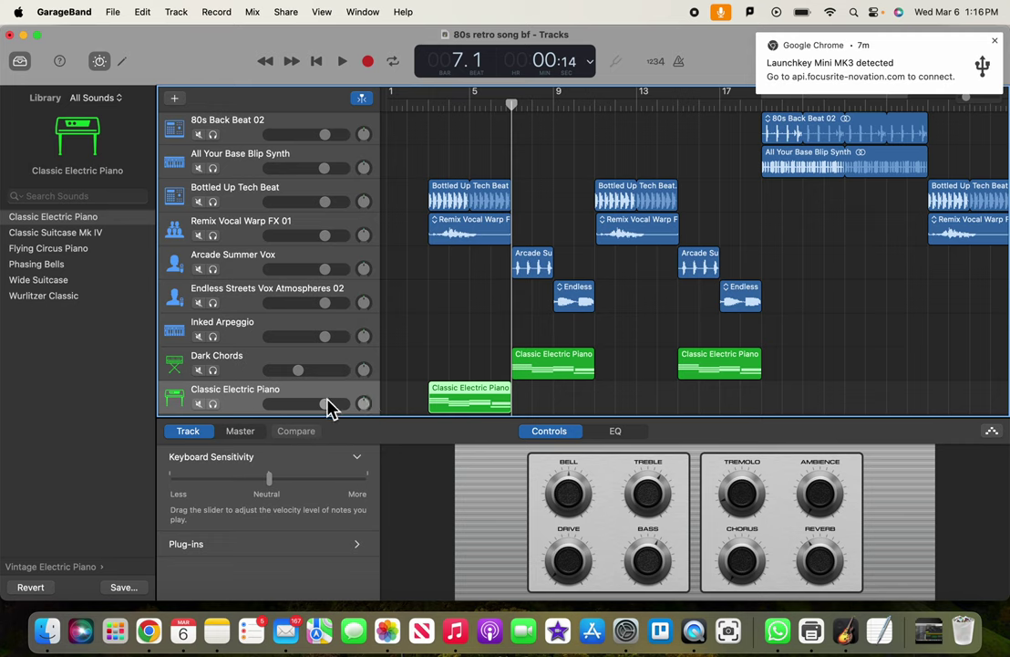
Step: Audition the new piano track from bar 3 and lower its volume to about -3.7 dB
left_click(424, 107)
key("space")
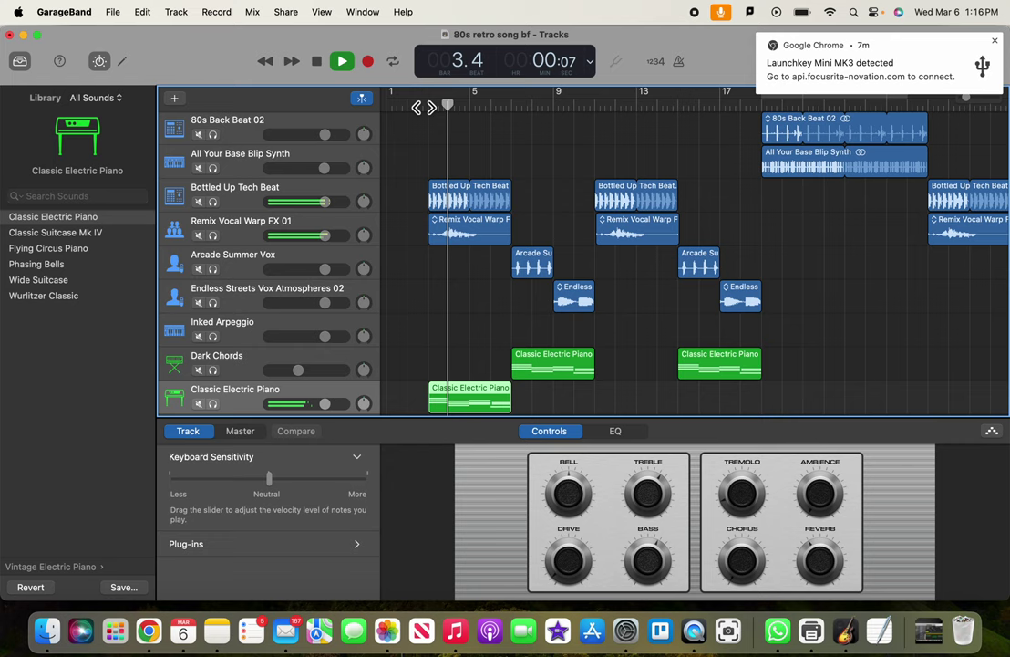
key("space")
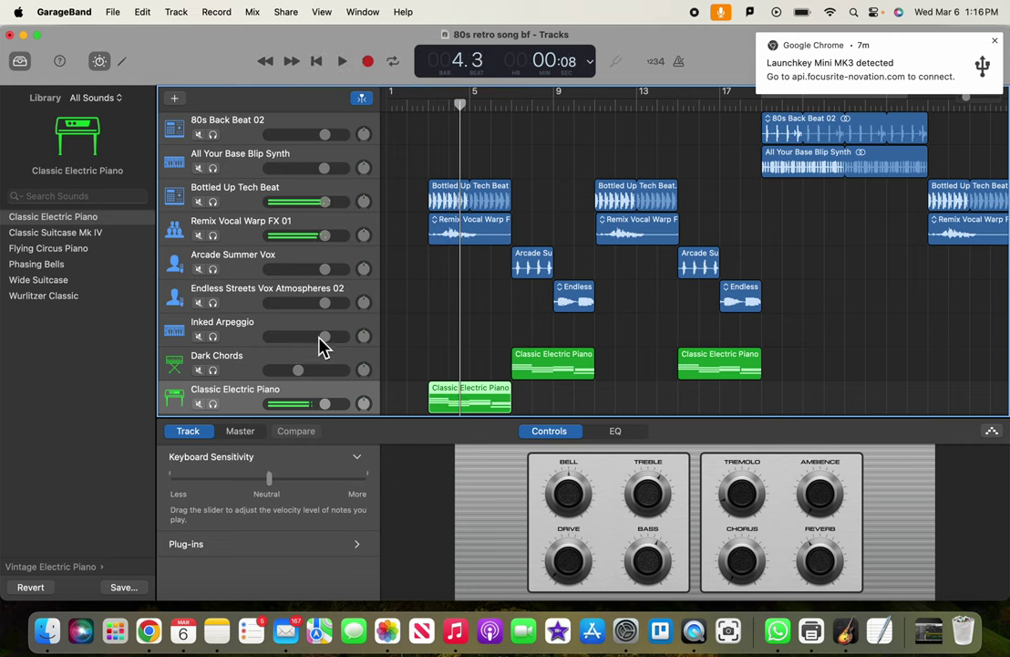
left_click_drag(326, 408, 313, 404)
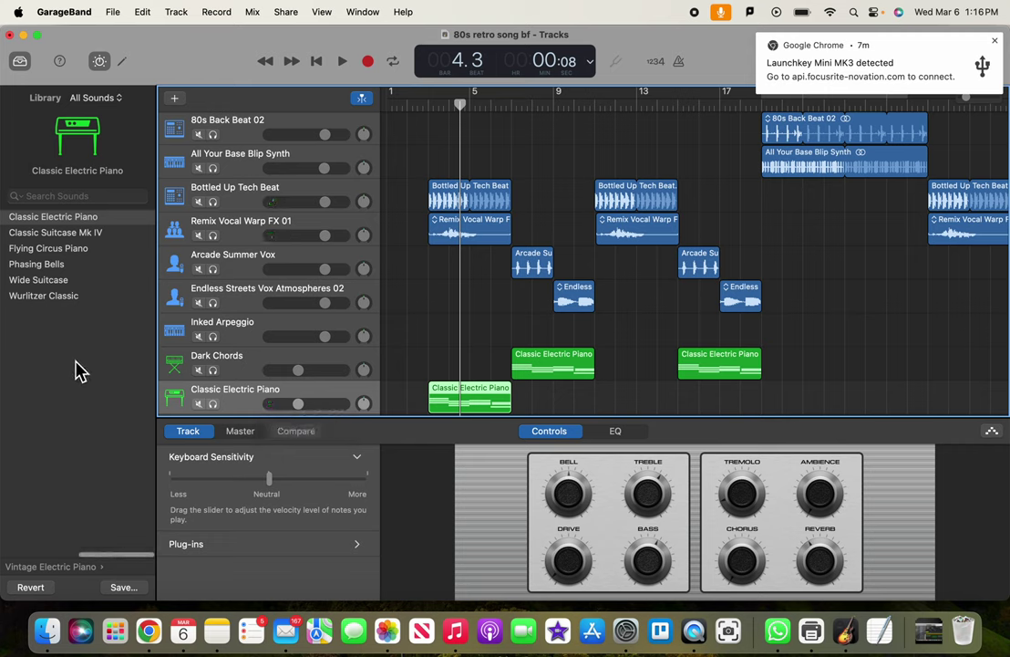
left_click(42, 568)
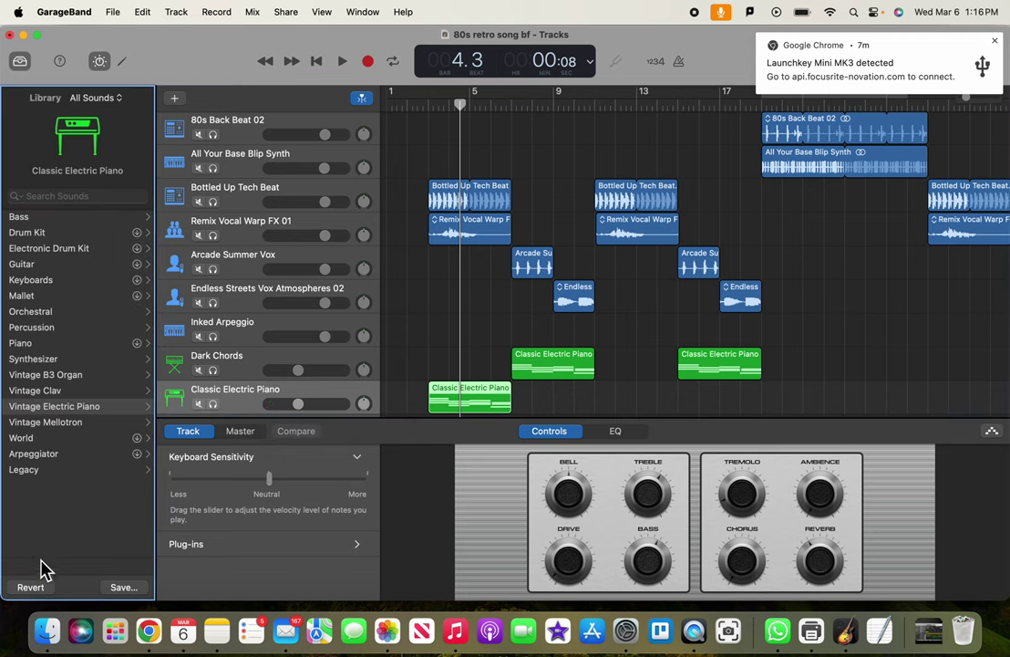
left_click(49, 359)
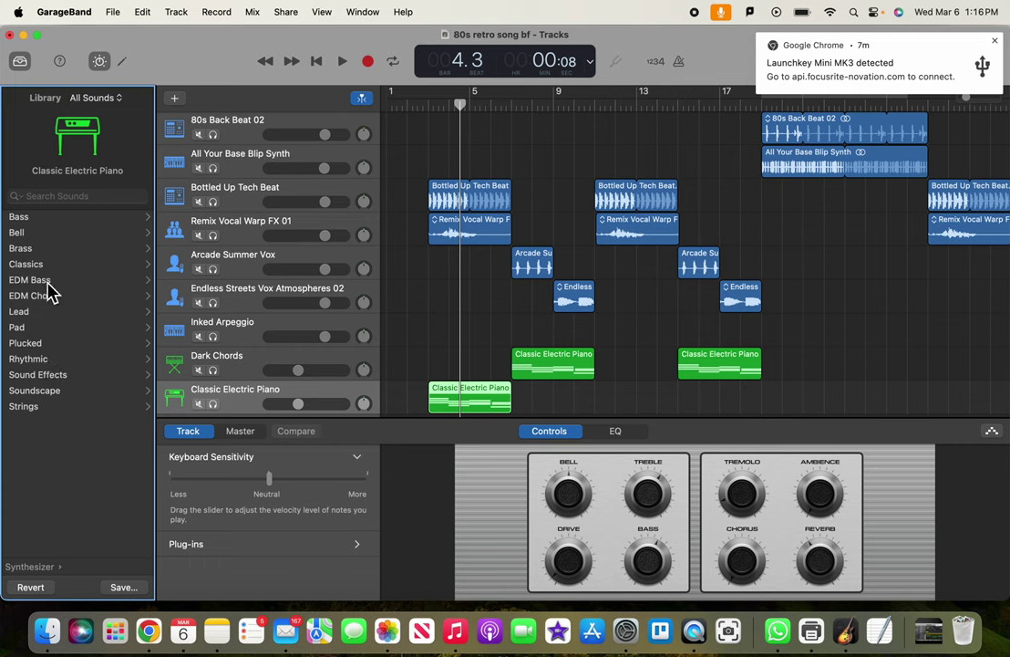
left_click(51, 295)
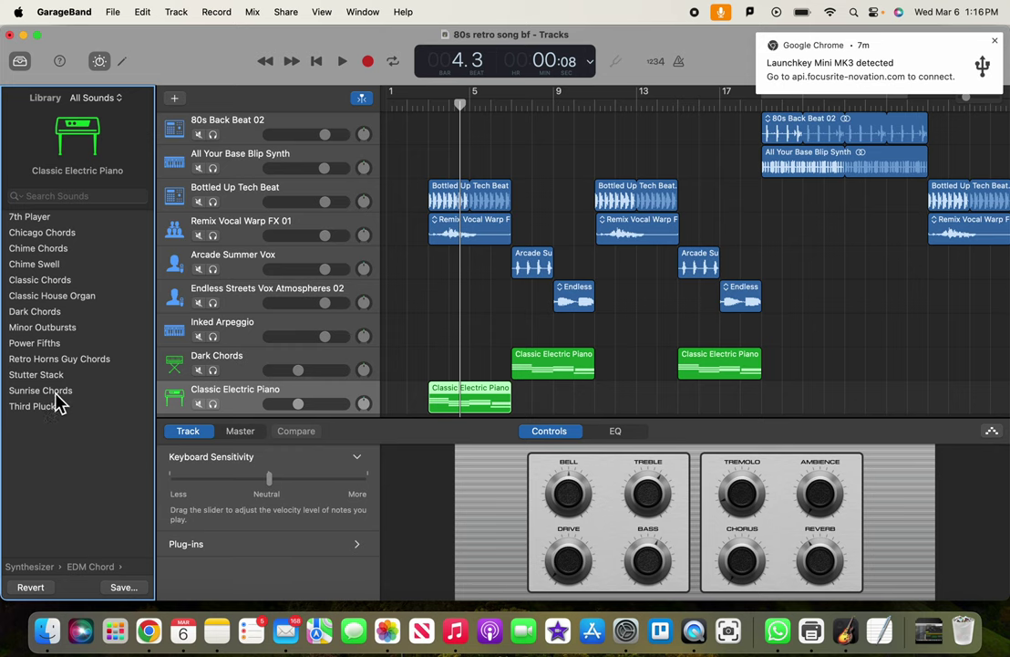
left_click(56, 393)
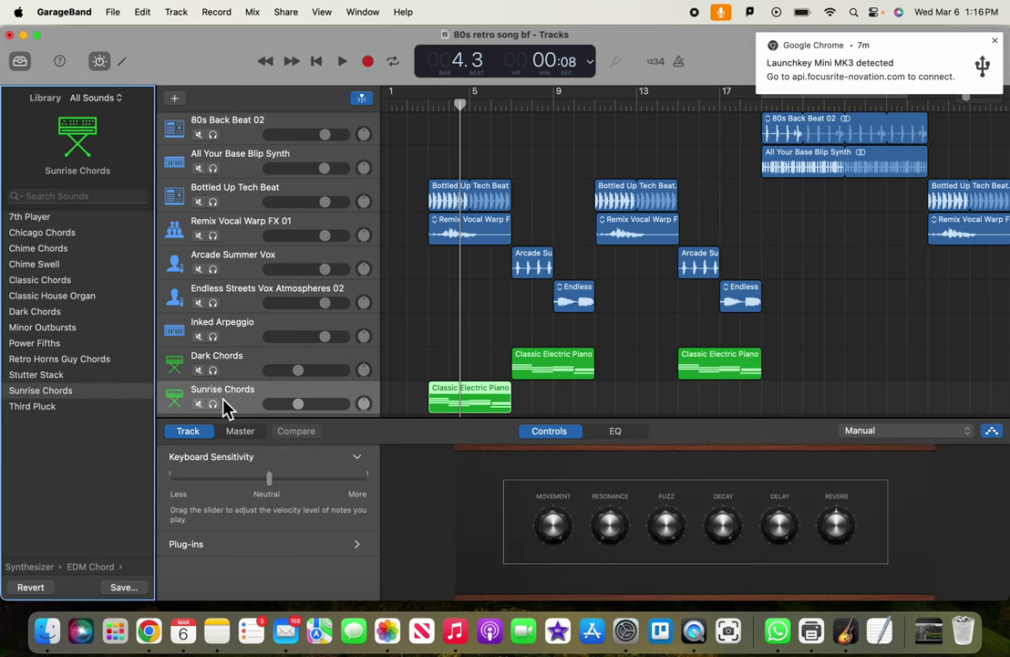
left_click(213, 403)
key("space")
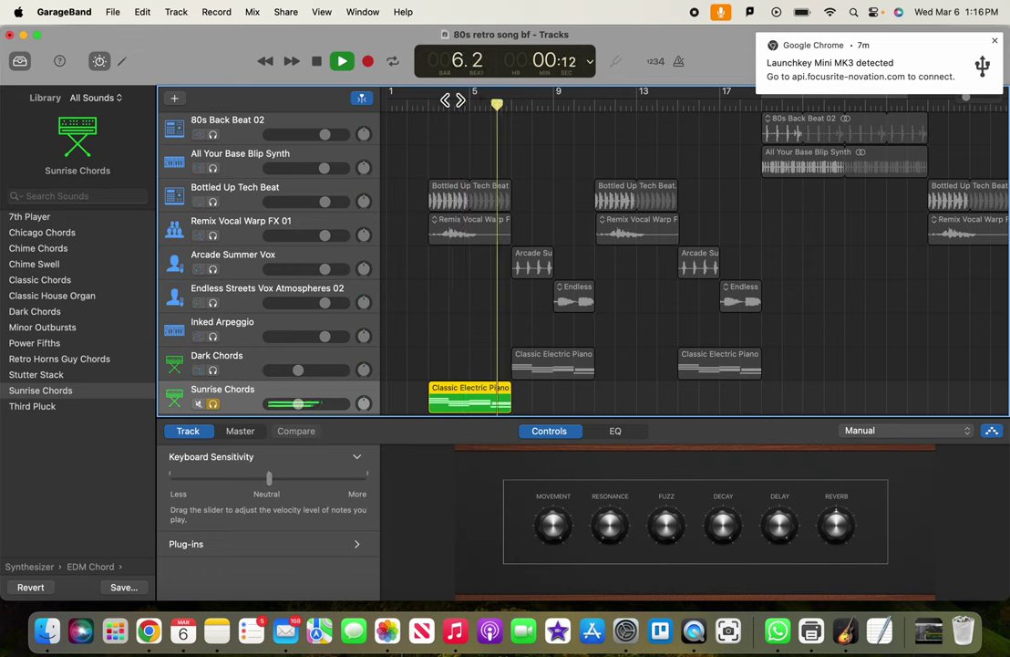
key("space")
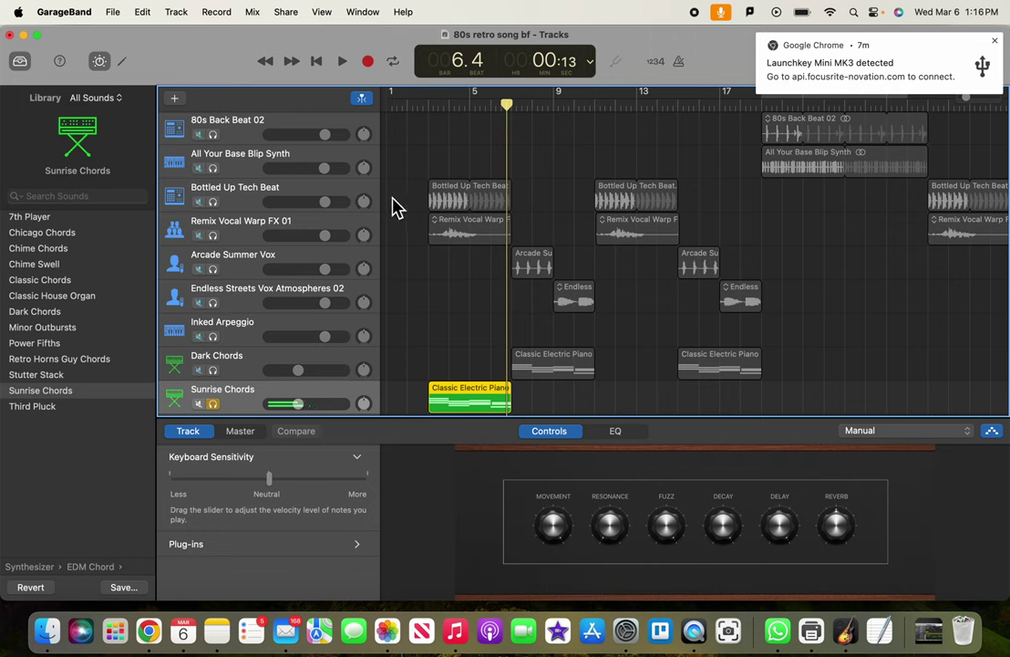
key("Left")
key("Left")
key("Left")
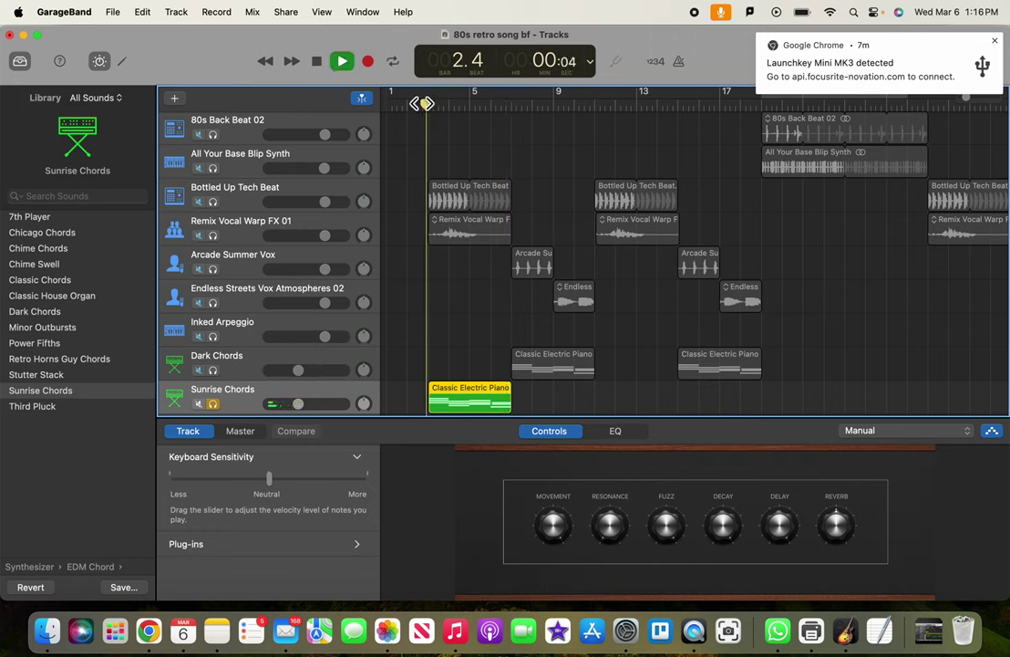
key("space")
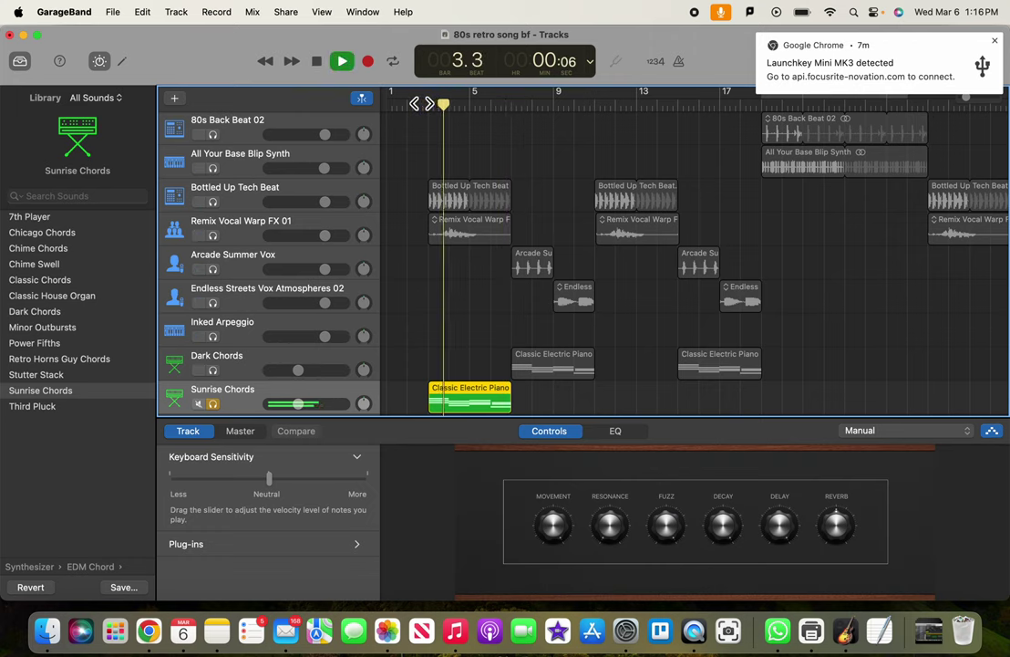
key("space")
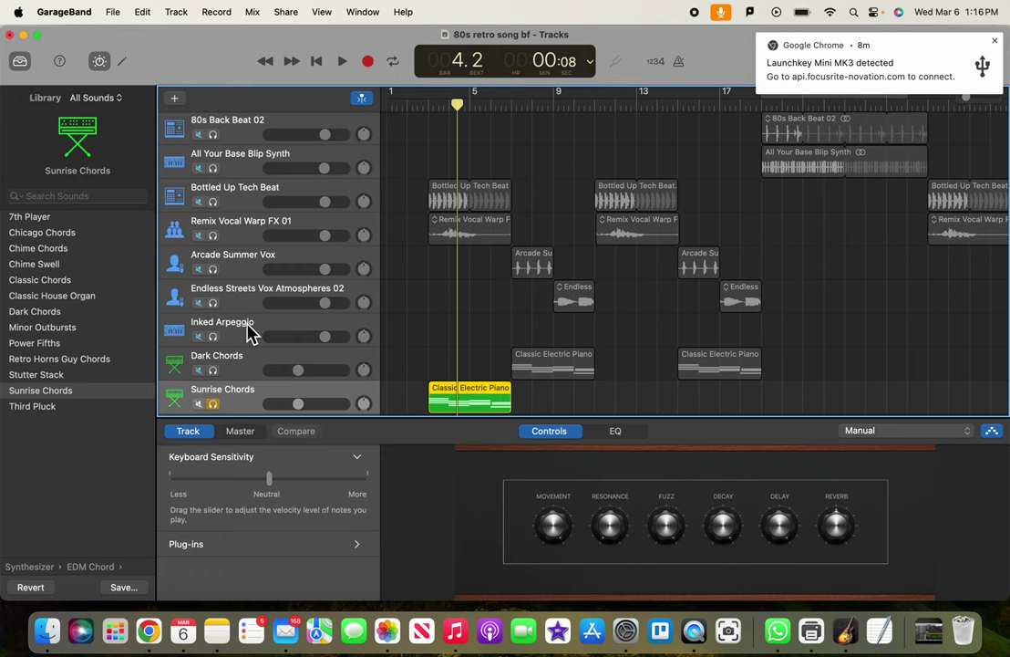
Step: Unsolo Sunrise Chords, play from bar 1, raise Sunrise Chords and lower both vocal tracks
left_click(214, 404)
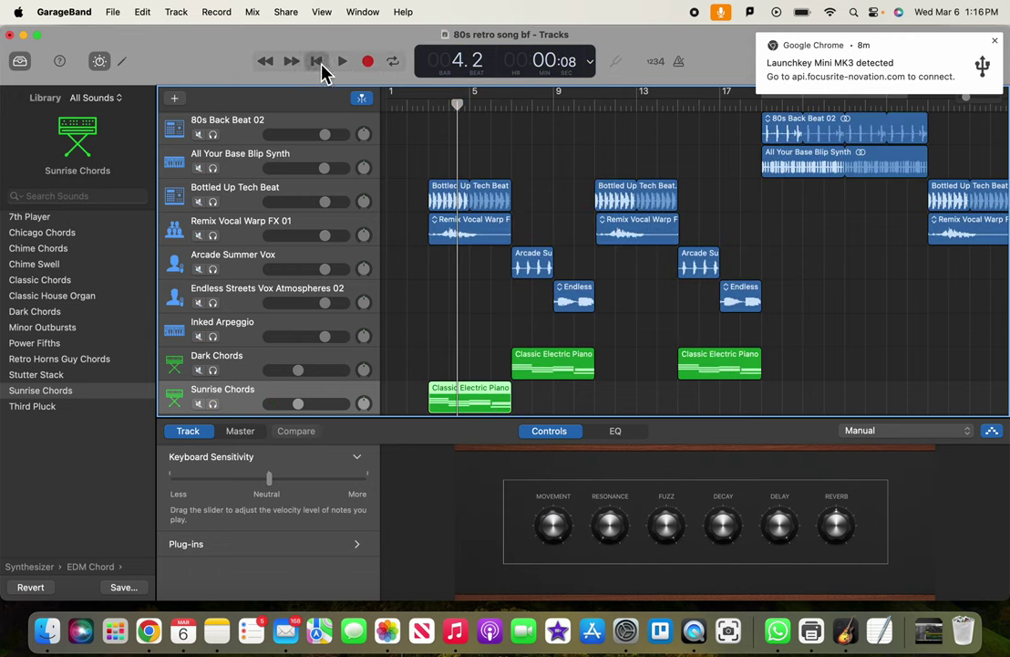
left_click(319, 64)
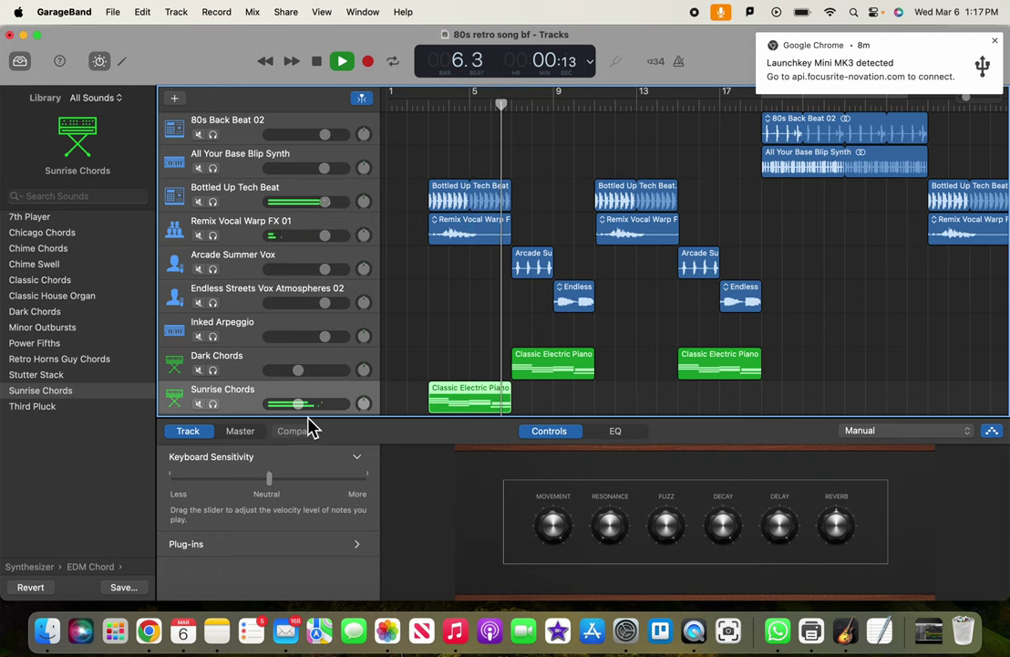
left_click_drag(298, 403, 319, 402)
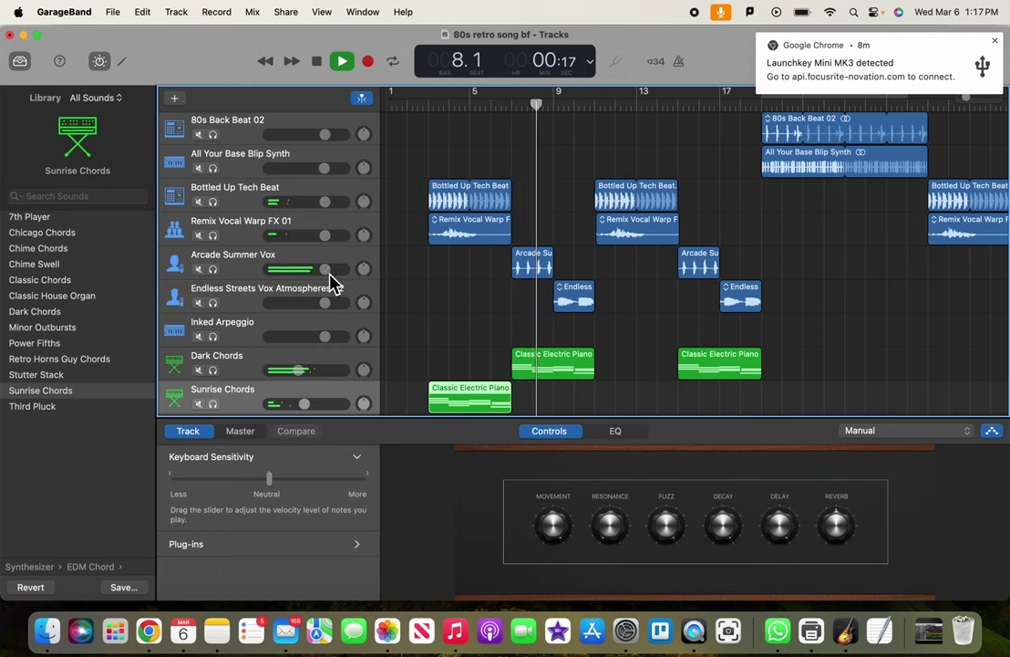
left_click_drag(325, 268, 301, 279)
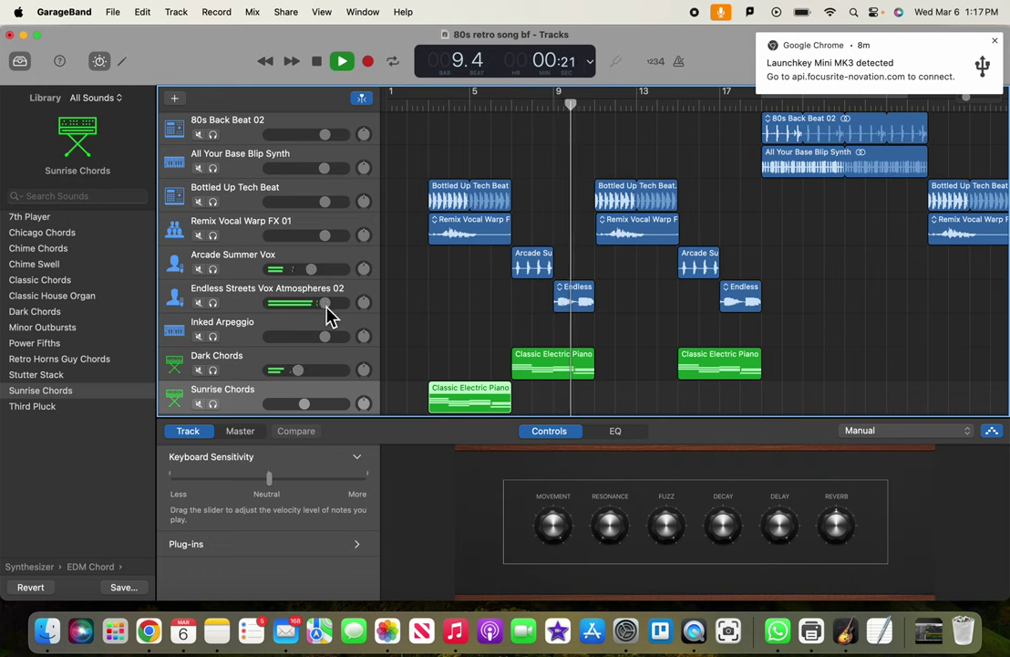
left_click_drag(327, 307, 311, 303)
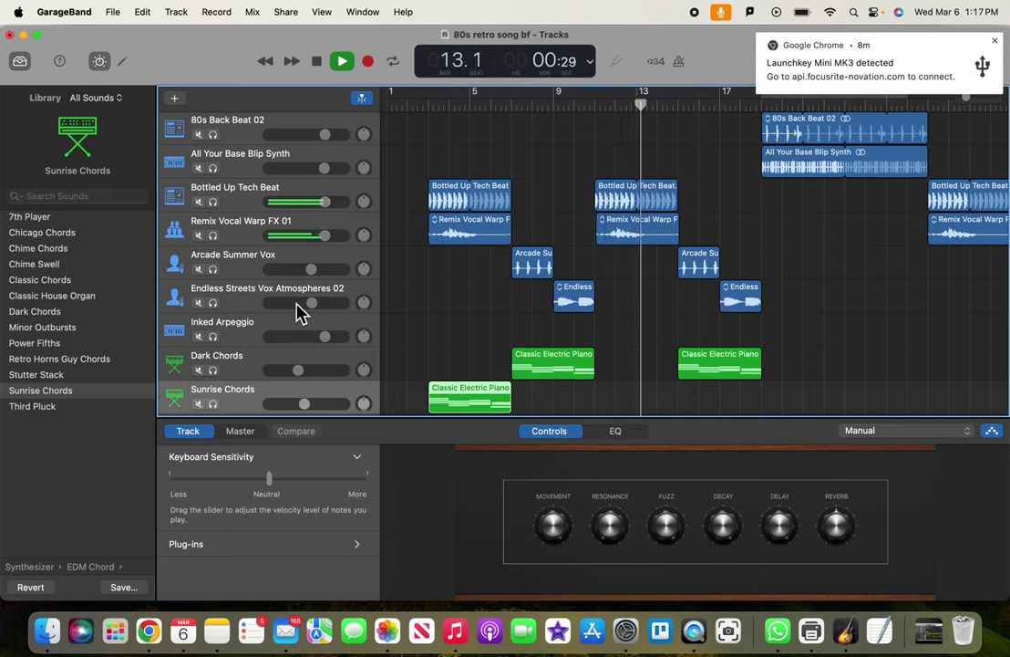
Step: Delete the Remix Vocal Warp FX 01 region at bar 5
key("space")
scroll(477, 319, "down", 3)
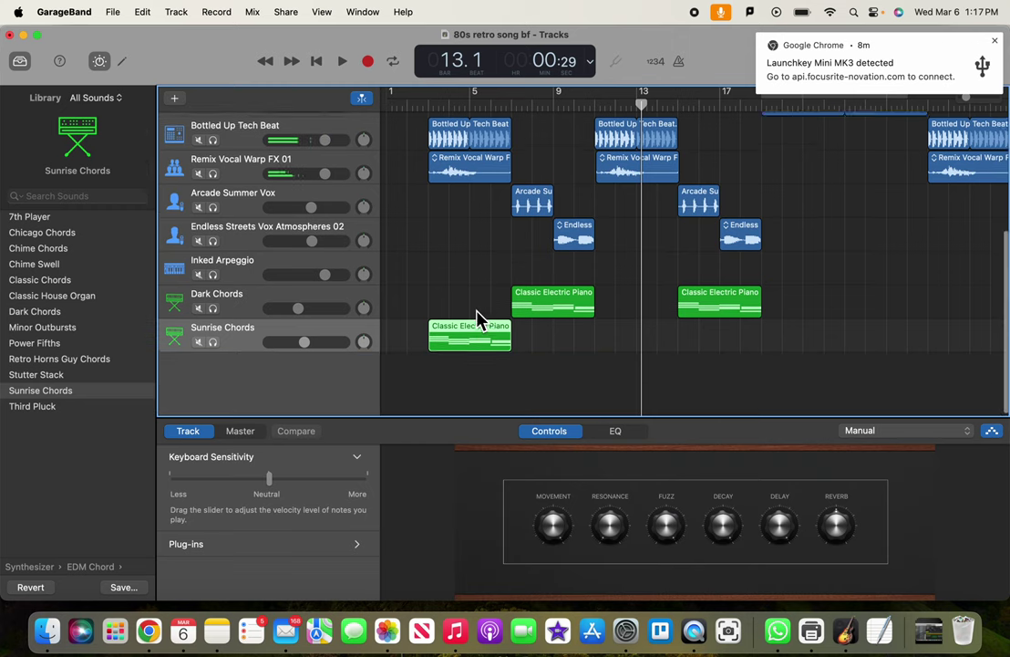
scroll(478, 319, "up", 3)
scroll(478, 319, "down", 2)
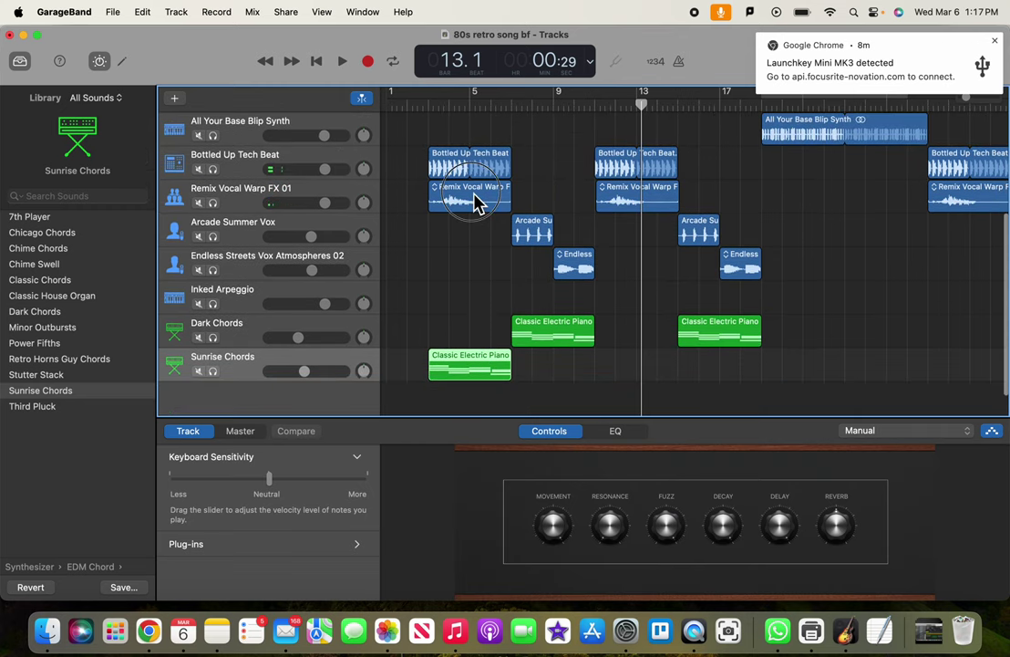
left_click(474, 203)
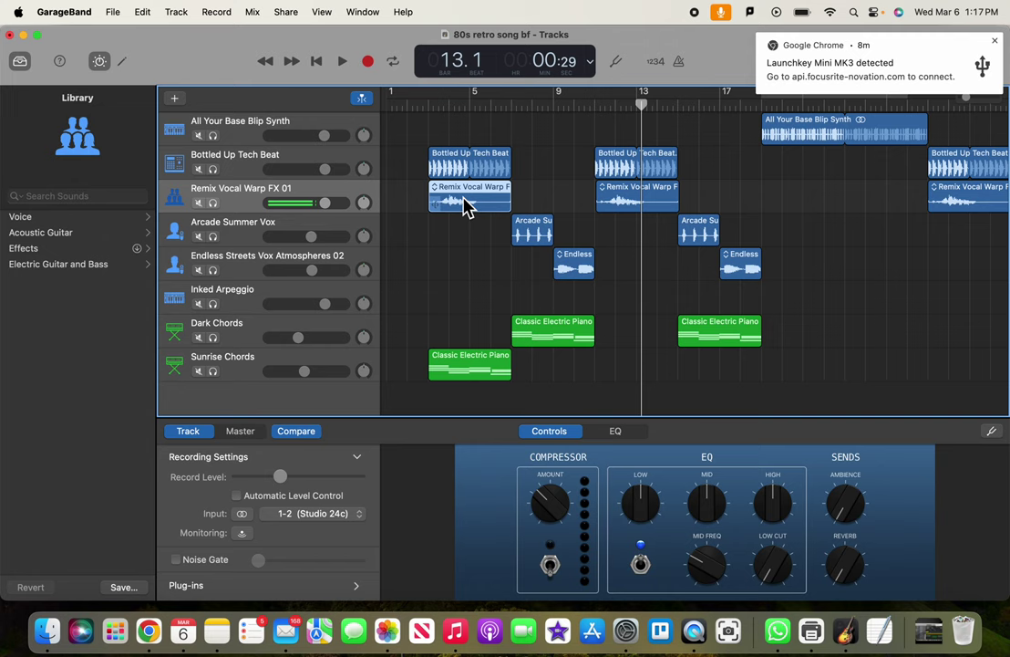
key("Delete")
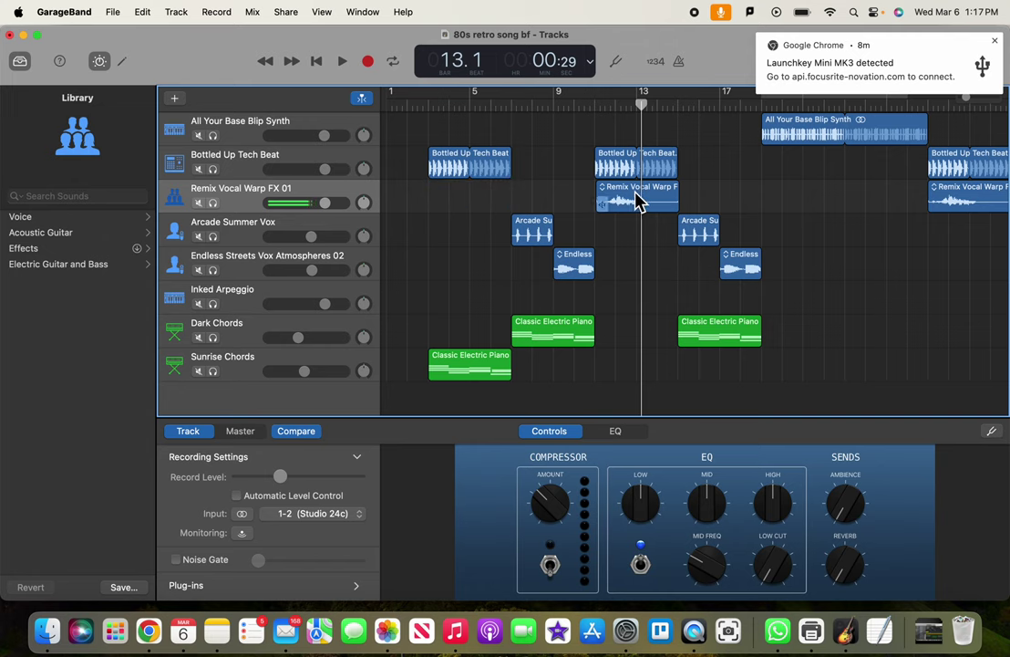
Step: Move the bar 13 vocal warp region to bar 19 and remove the leftover region after it
left_click(649, 194)
left_click_drag(647, 196, 927, 204)
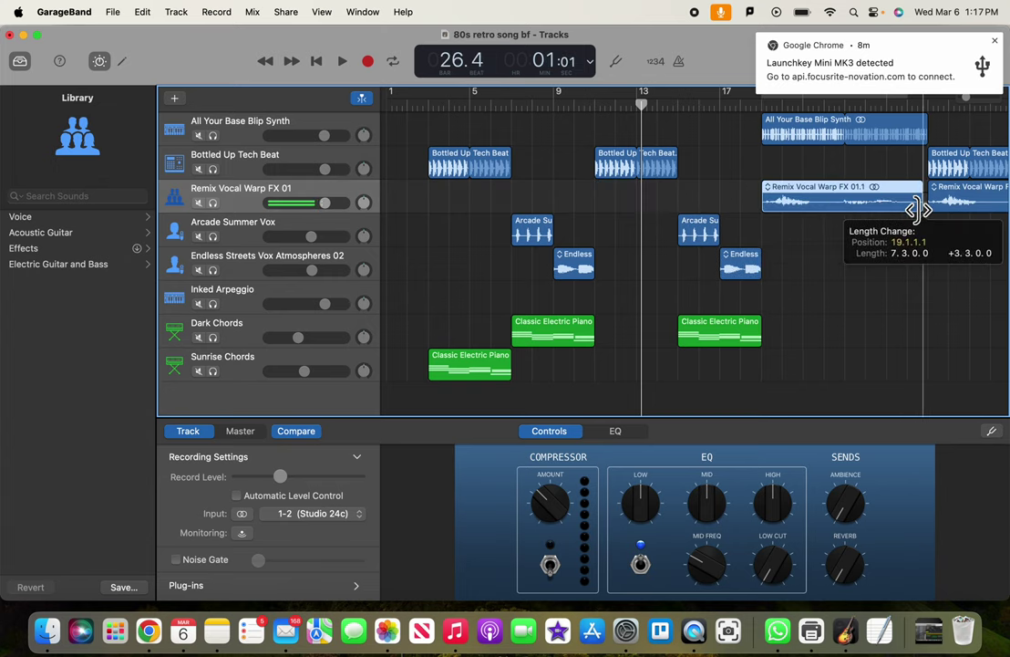
scroll(883, 273, "right", 5)
scroll(883, 274, "right", 2)
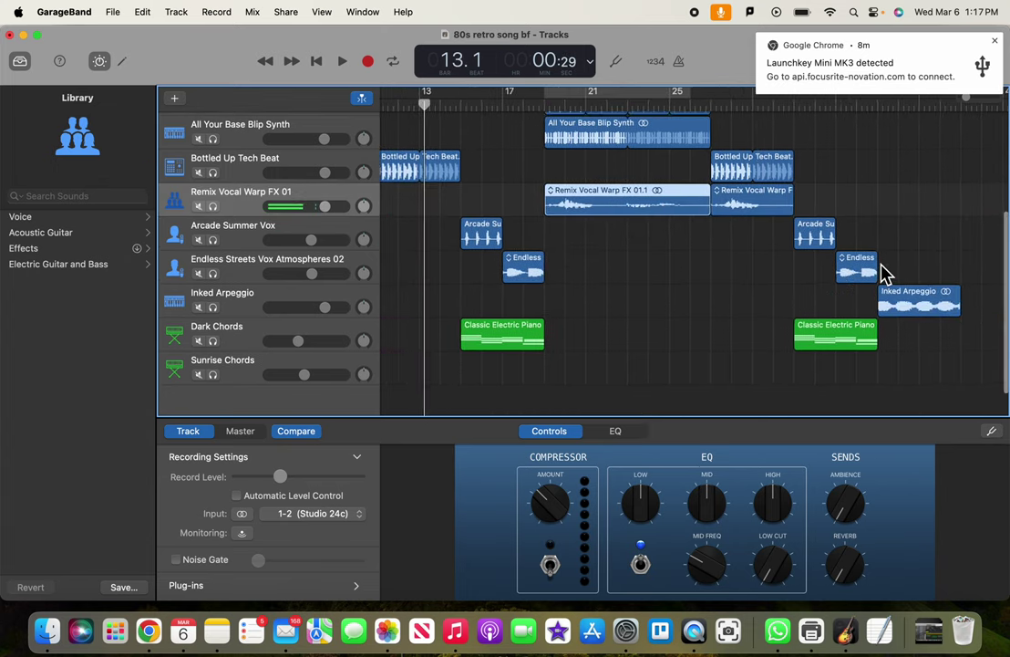
key("super+z")
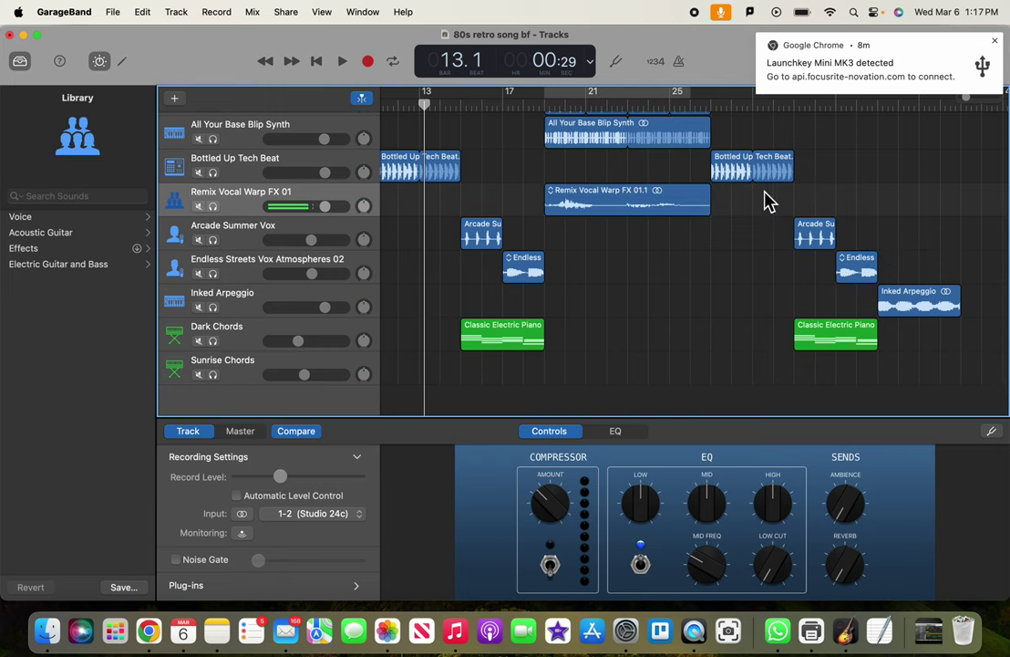
scroll(467, 369, "left", 7)
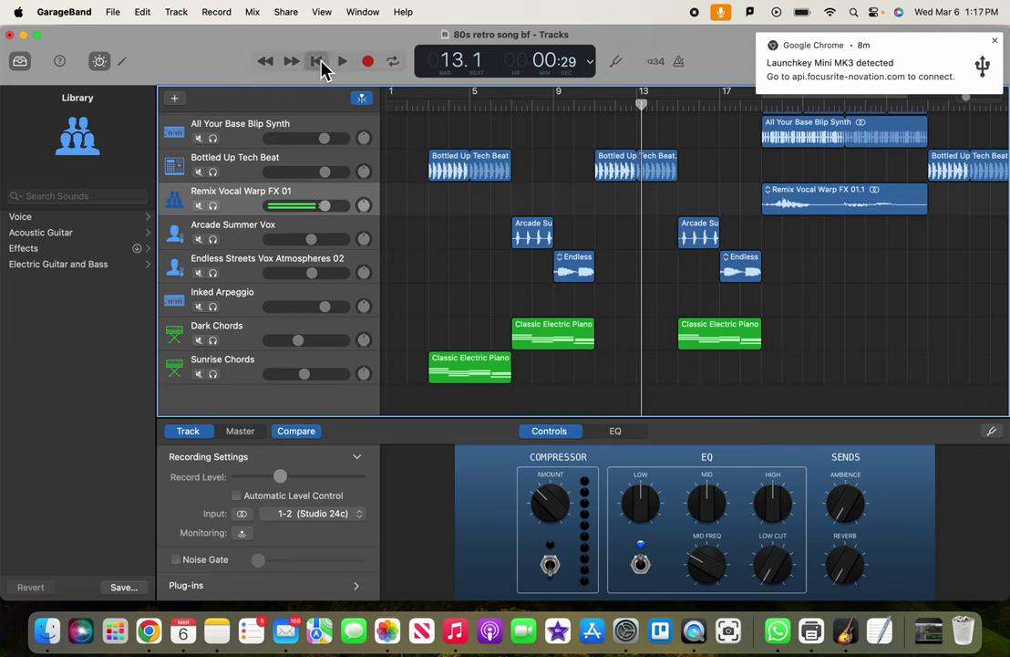
left_click(319, 62)
left_click(343, 64)
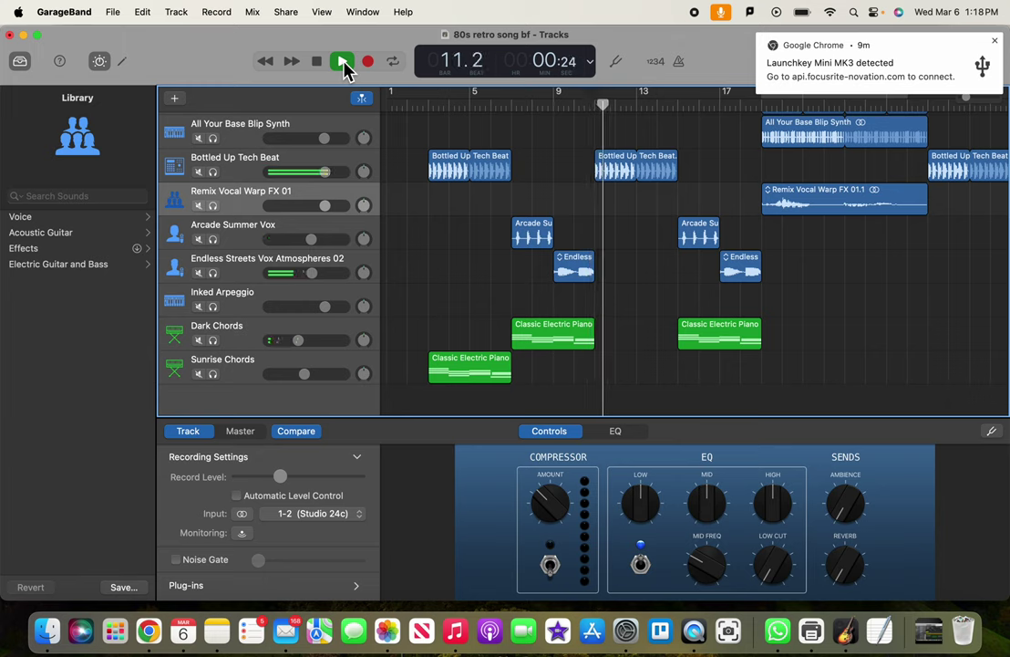
left_click(343, 62)
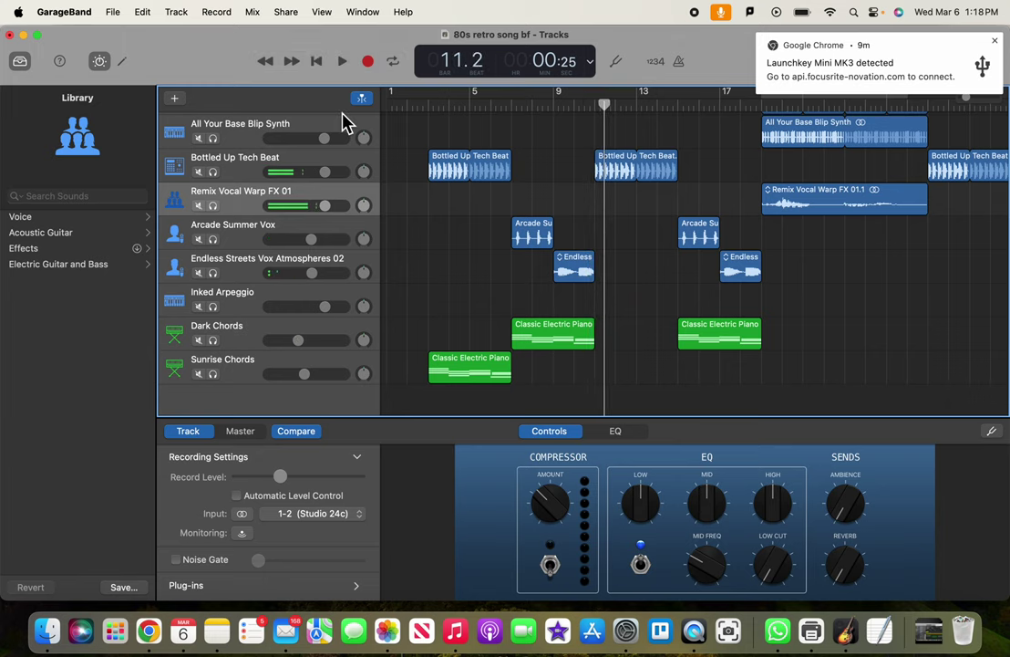
Step: Paste copies of the Sunrise Chords region at bar 11 and bar 27
left_click(457, 368)
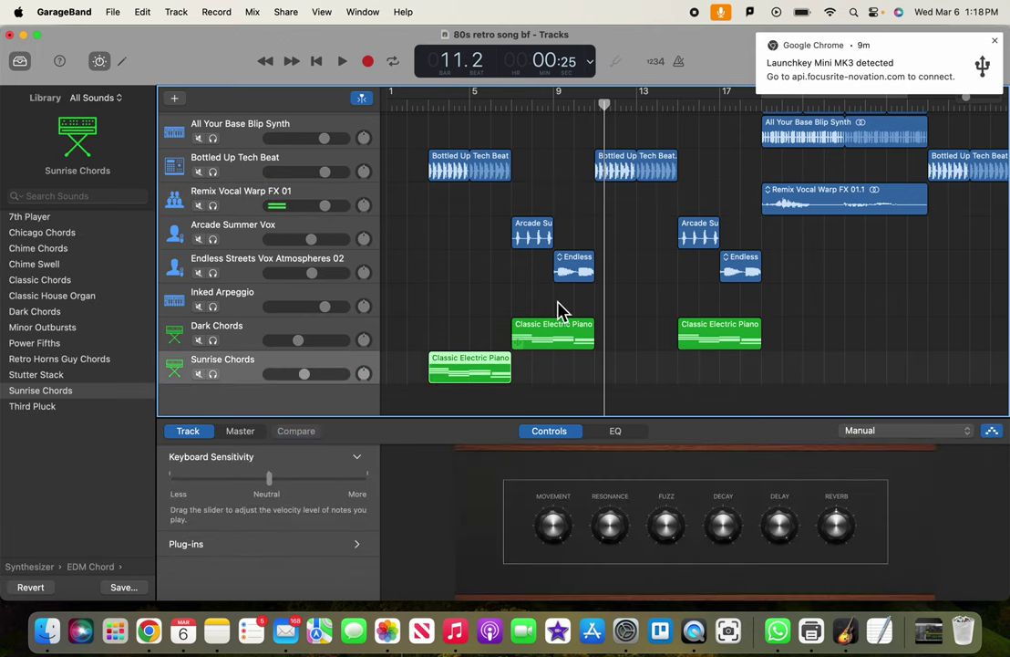
left_click_drag(602, 103, 594, 106)
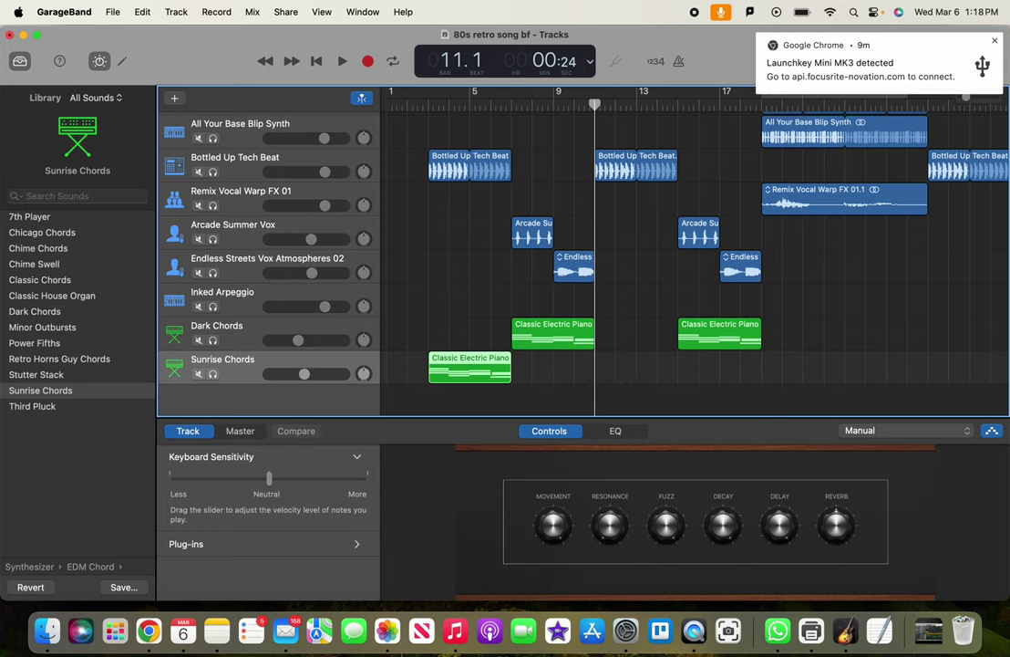
key("super+v")
scroll(605, 361, "right", 5)
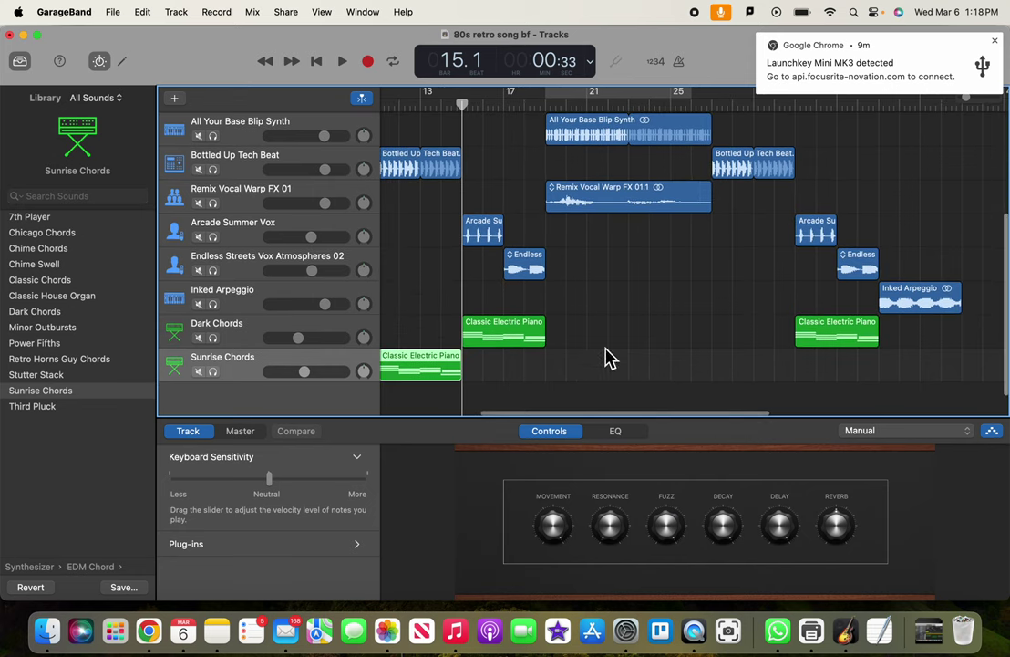
left_click(711, 104)
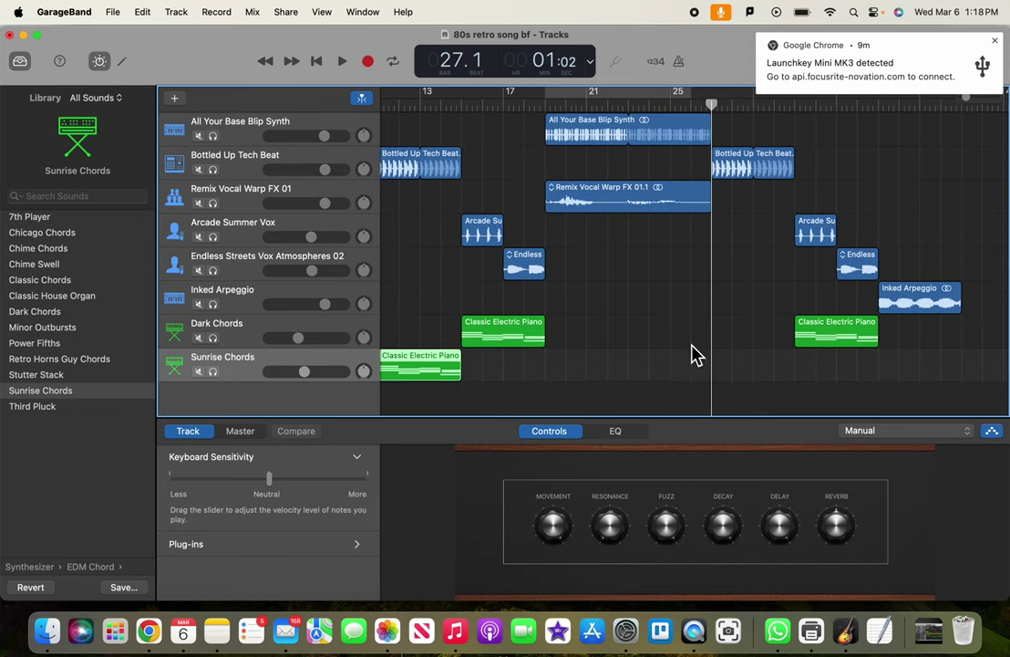
key("super+v")
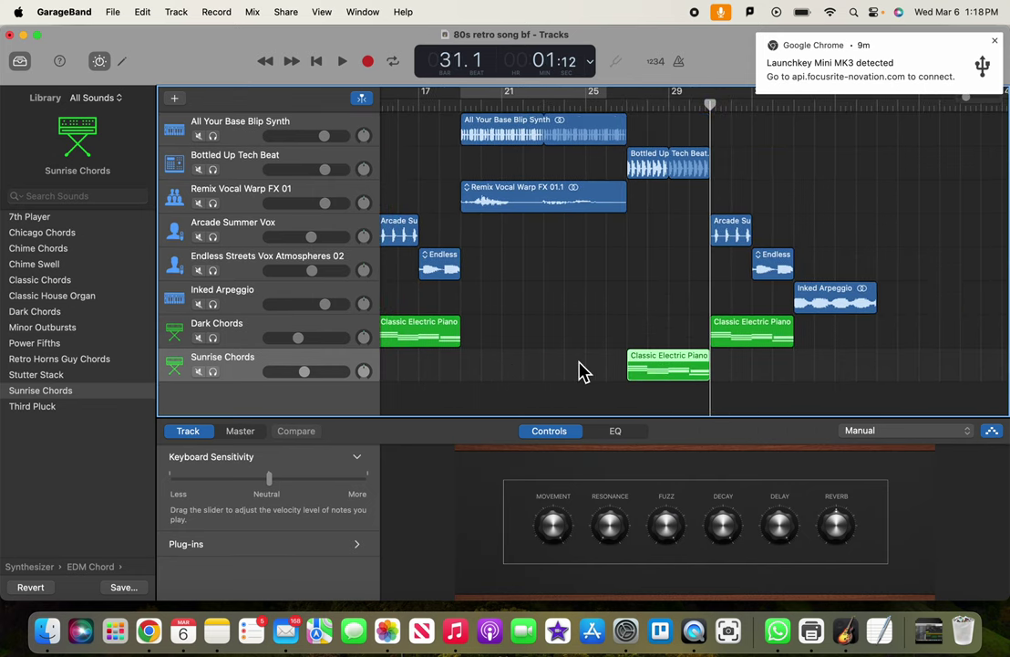
scroll(580, 370, "left", 10)
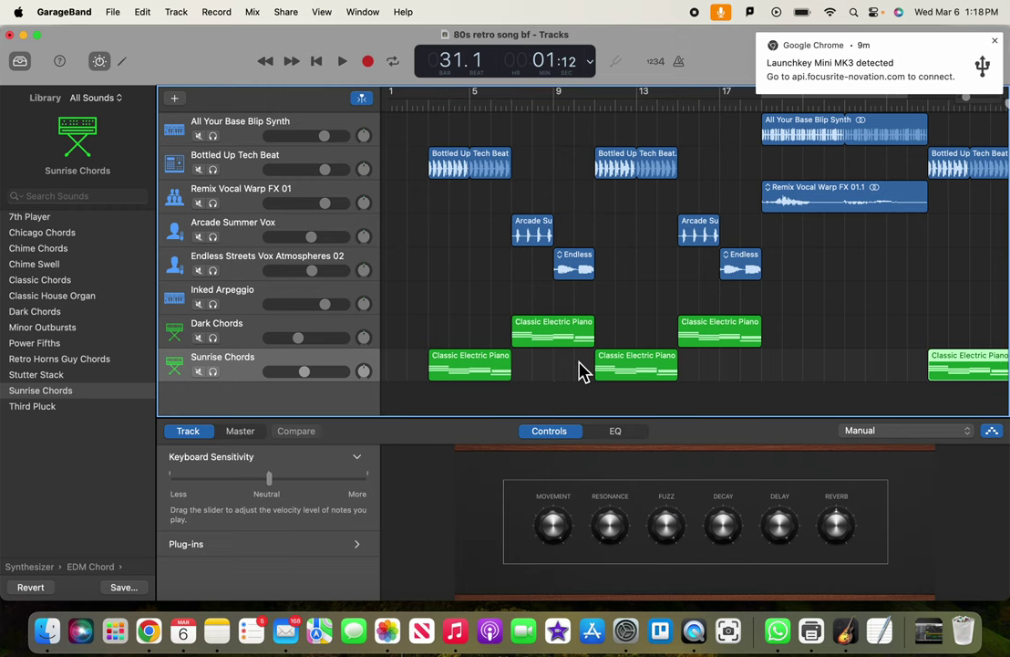